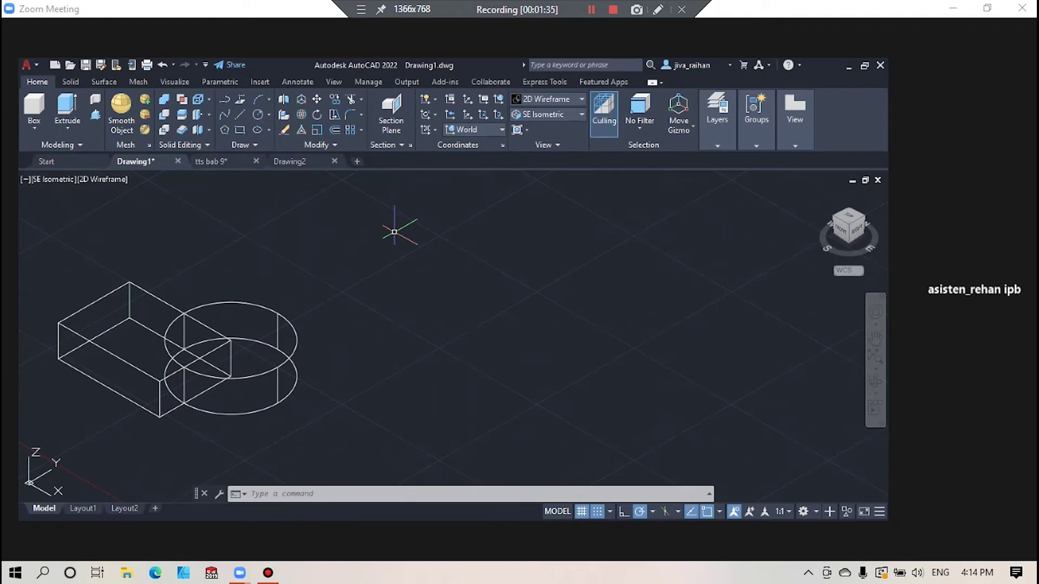
- In the top view, draw a 100 by 50 rectangle in the empty space beside the existing box and cylinder
click(201, 145)
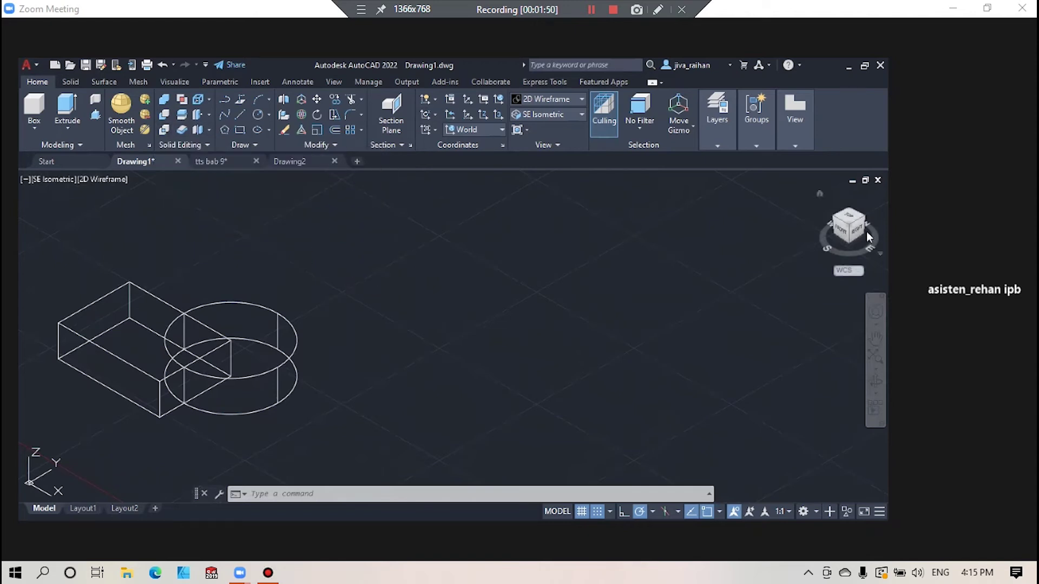
click(850, 222)
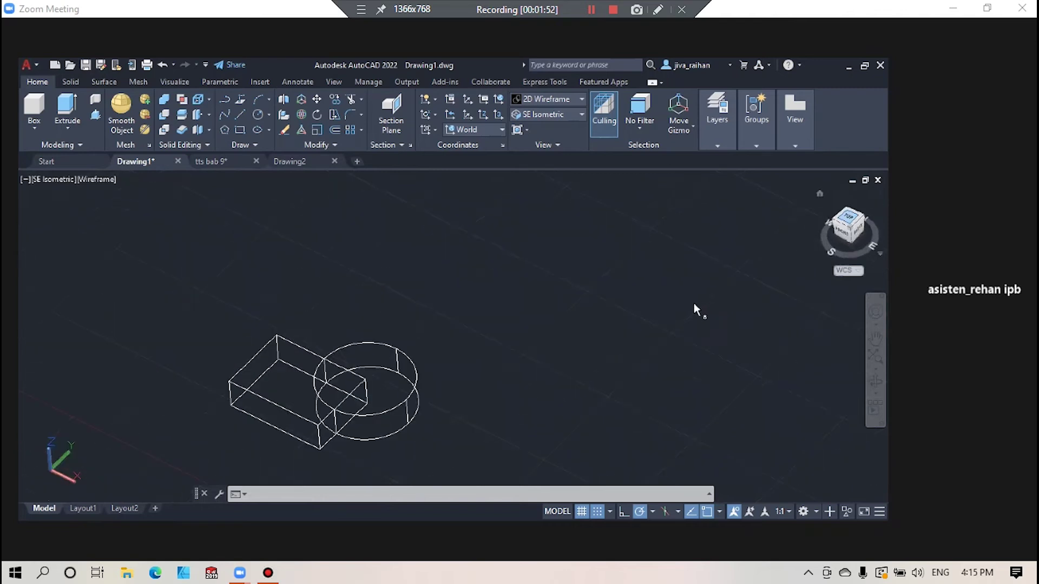
middle_drag(619, 315, 283, 339)
scroll(331, 343, up, 2)
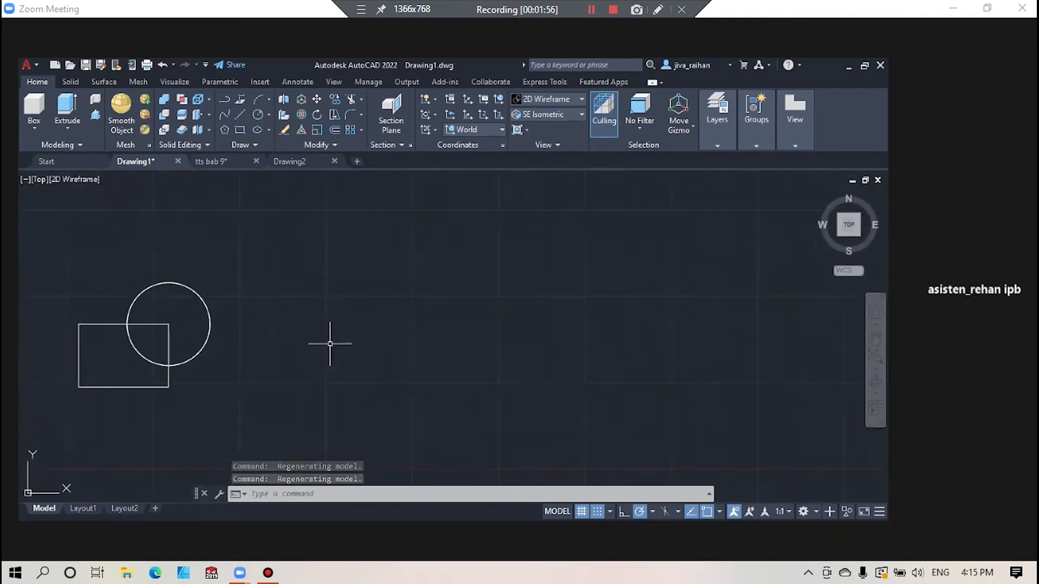
middle_drag(411, 334, 386, 356)
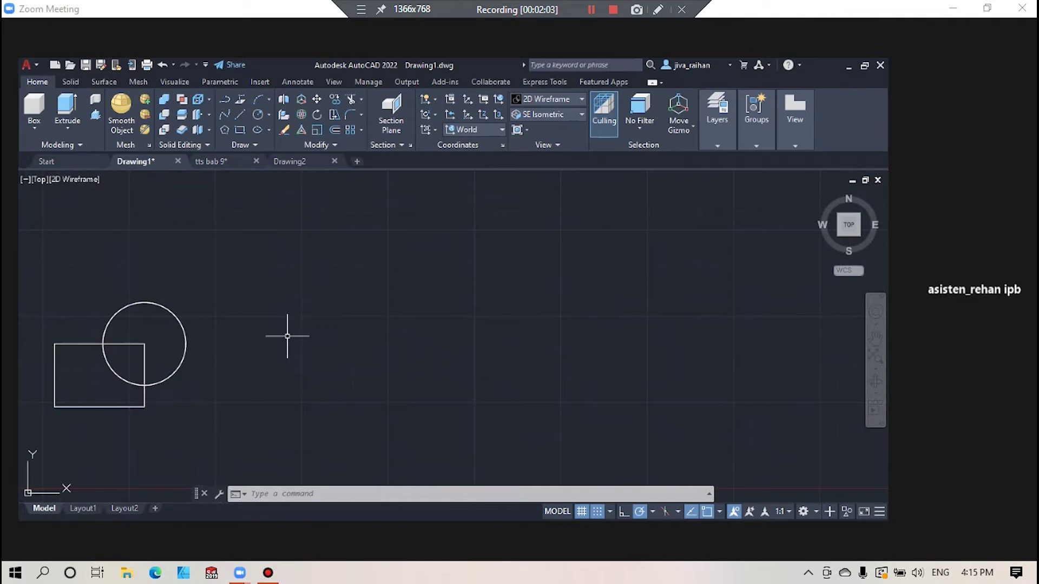
click(240, 131)
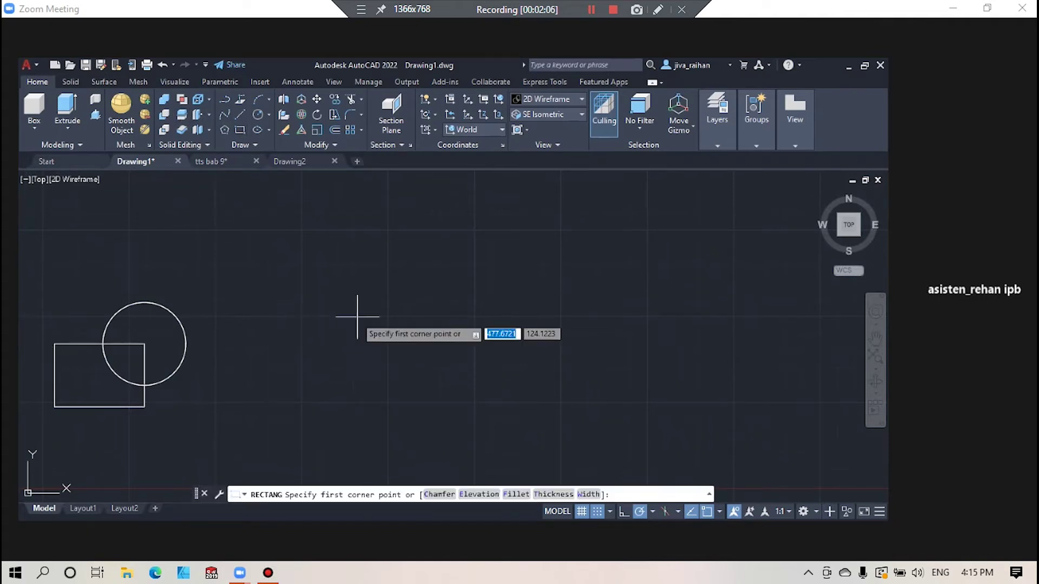
click(383, 328)
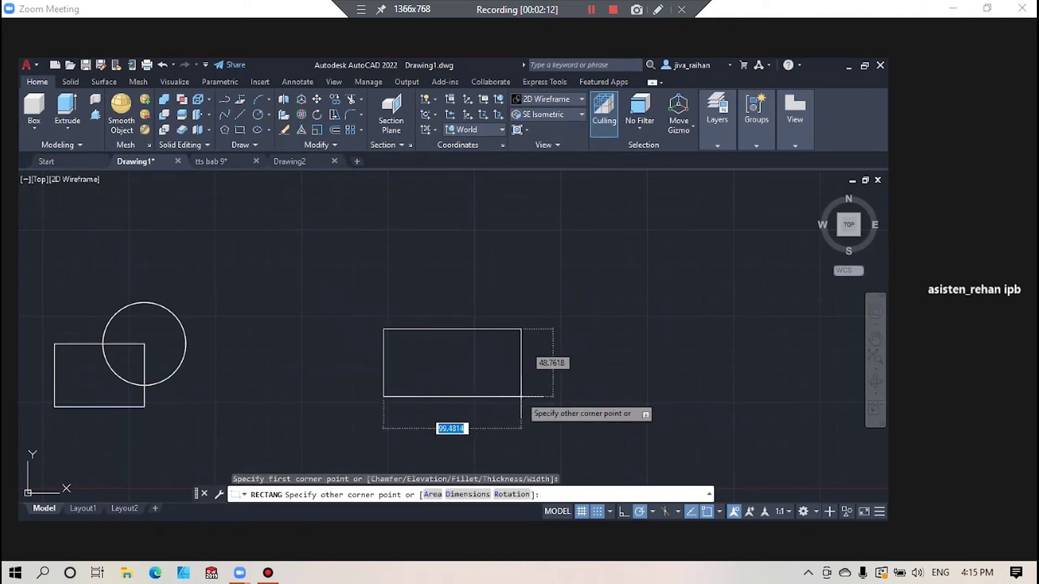
text(100)
key(Tab)
text(50)
key(Return)
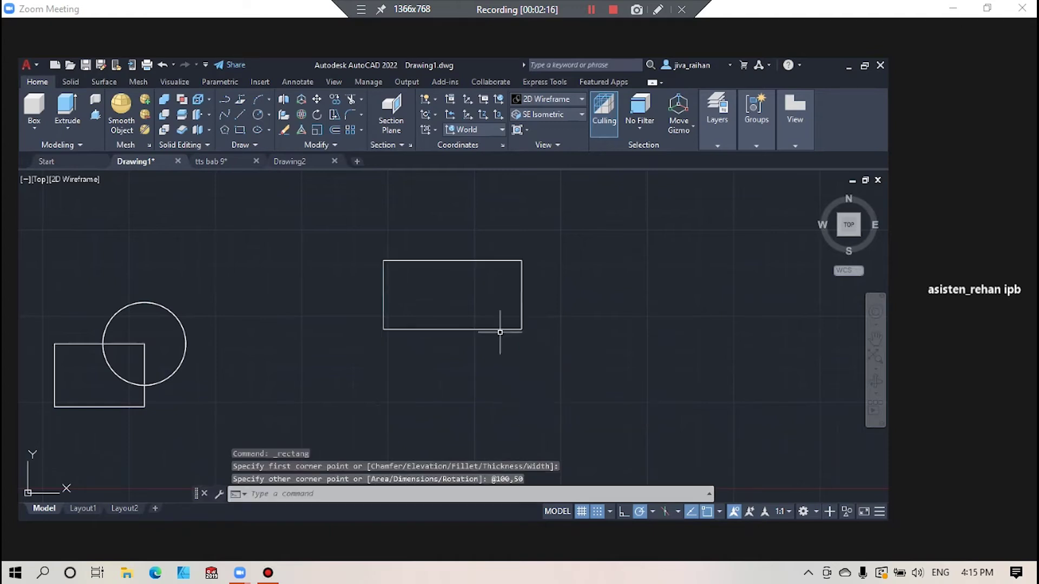
- Draw a circle of radius 30 centred on the new rectangle's lower-right corner
click(259, 114)
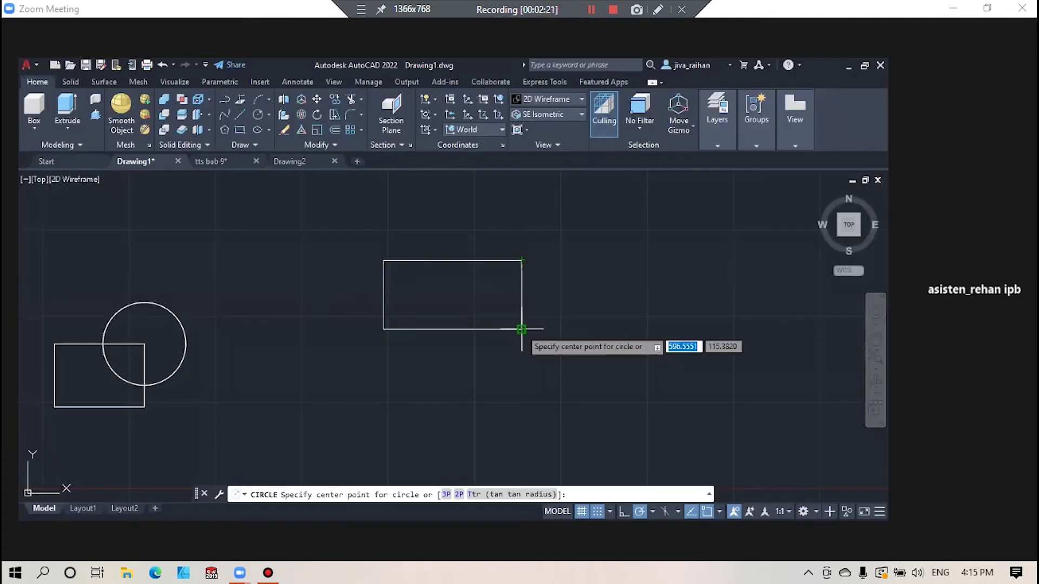
click(522, 328)
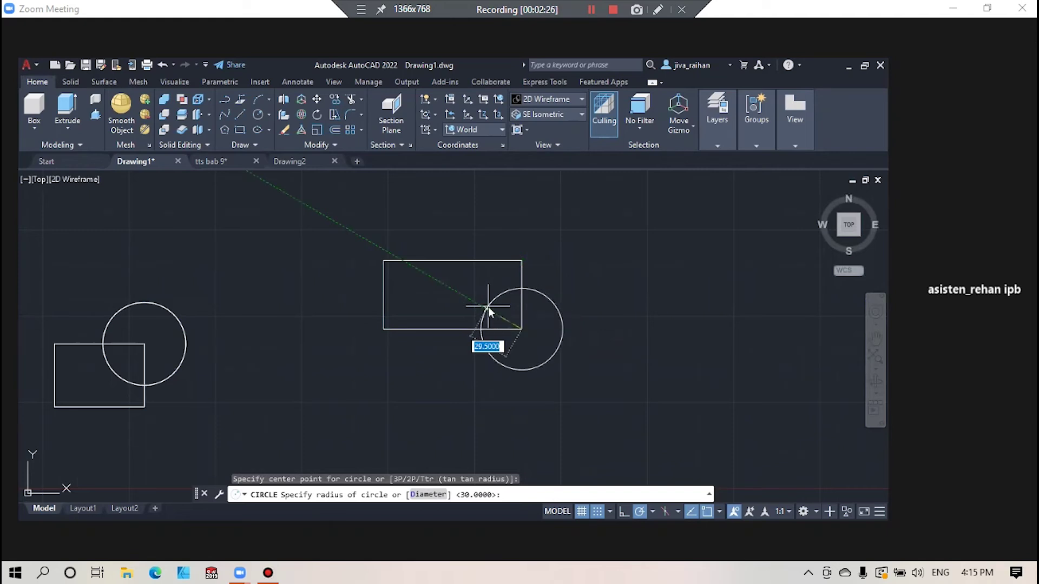
text(30)
key(Return)
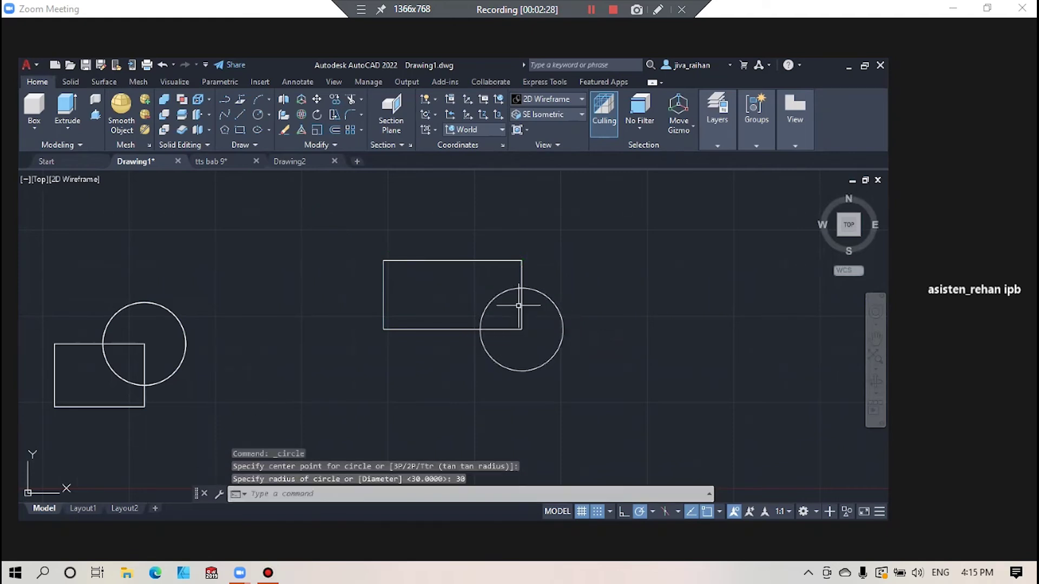
- Extrude the new rectangle and circle together to a height of 20 in the SE Isometric view
click(856, 235)
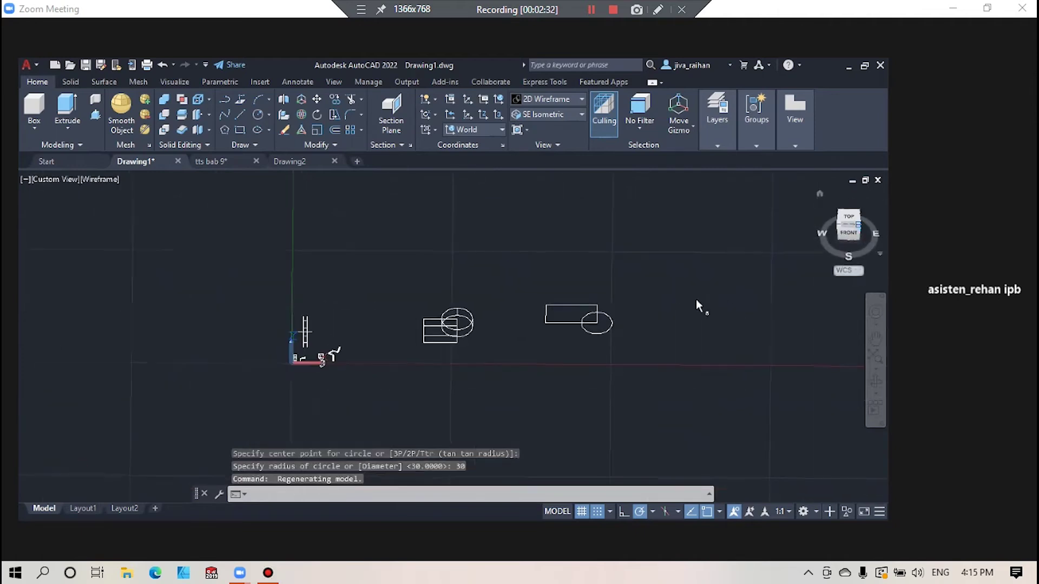
scroll(599, 383, up, 3)
mouse_move(599, 384)
middle_down()
mouse_move(537, 385)
mouse_move(463, 346)
middle_up()
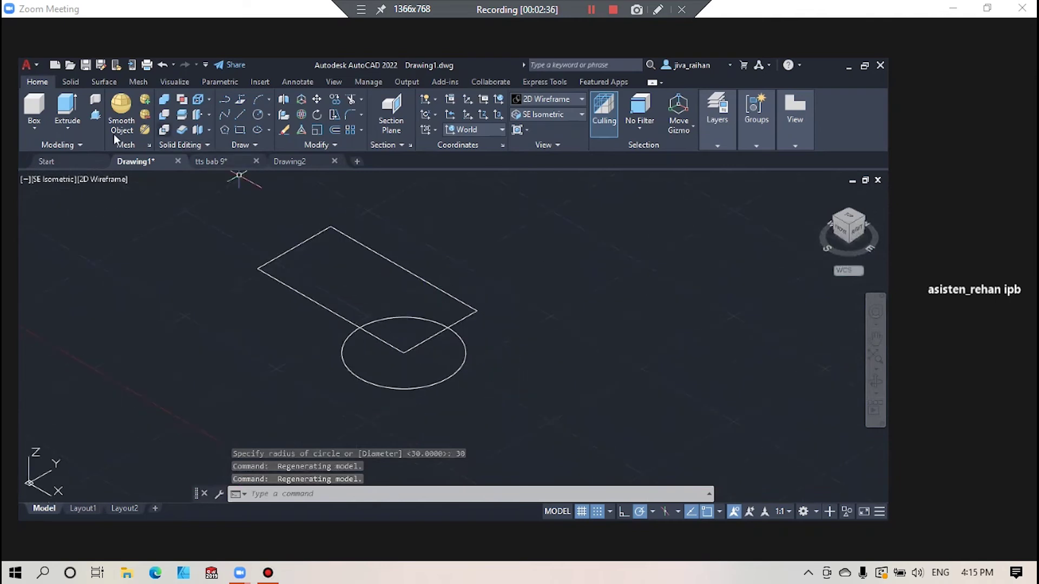
click(74, 110)
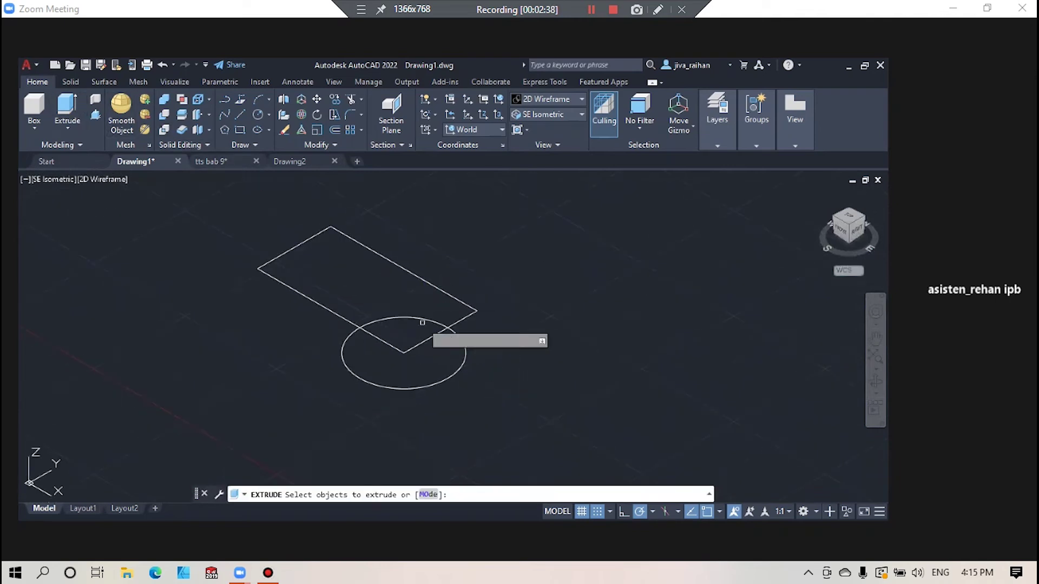
click(462, 321)
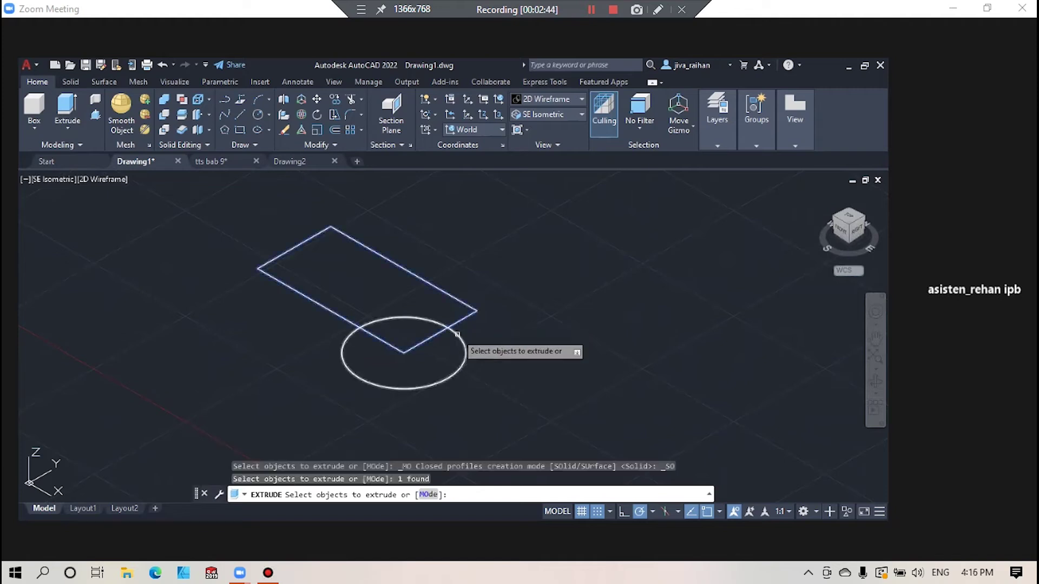
click(458, 335)
key(Return)
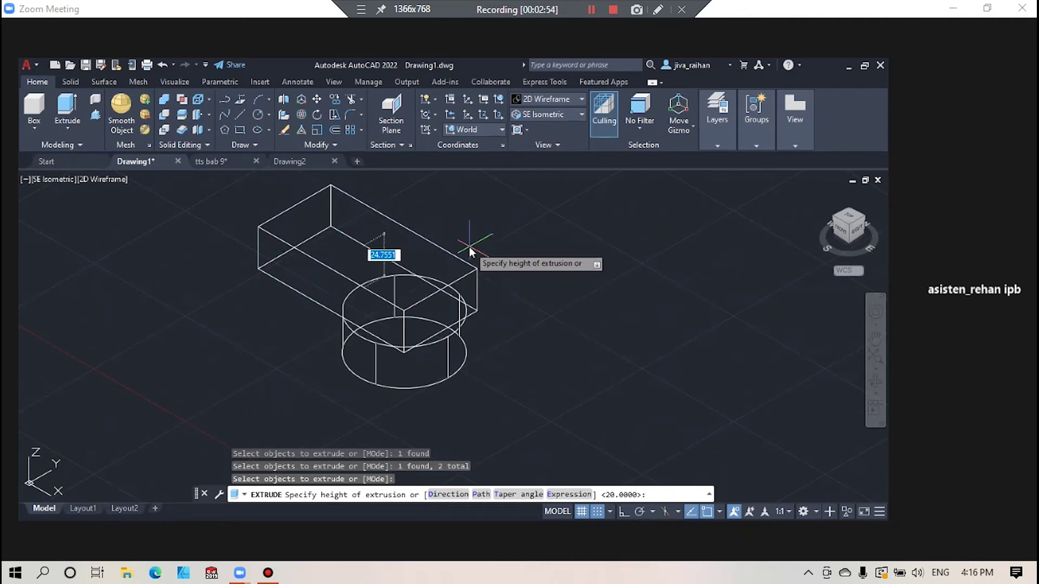
text(20)
key(Return)
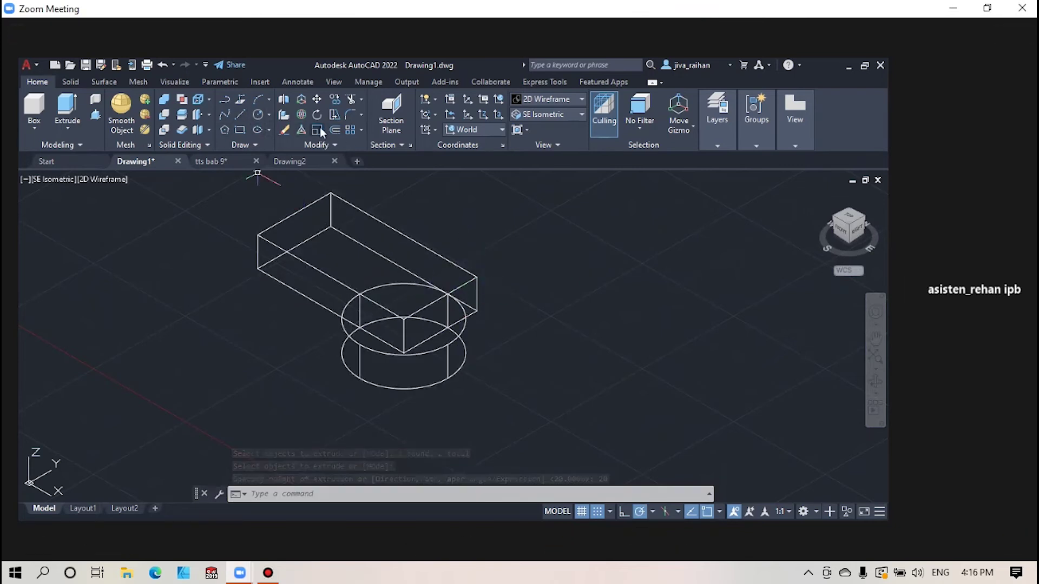
- Copy the new box and cylinder once, using the box's lower outer corner as base point, into the free space along the Y direction
click(339, 112)
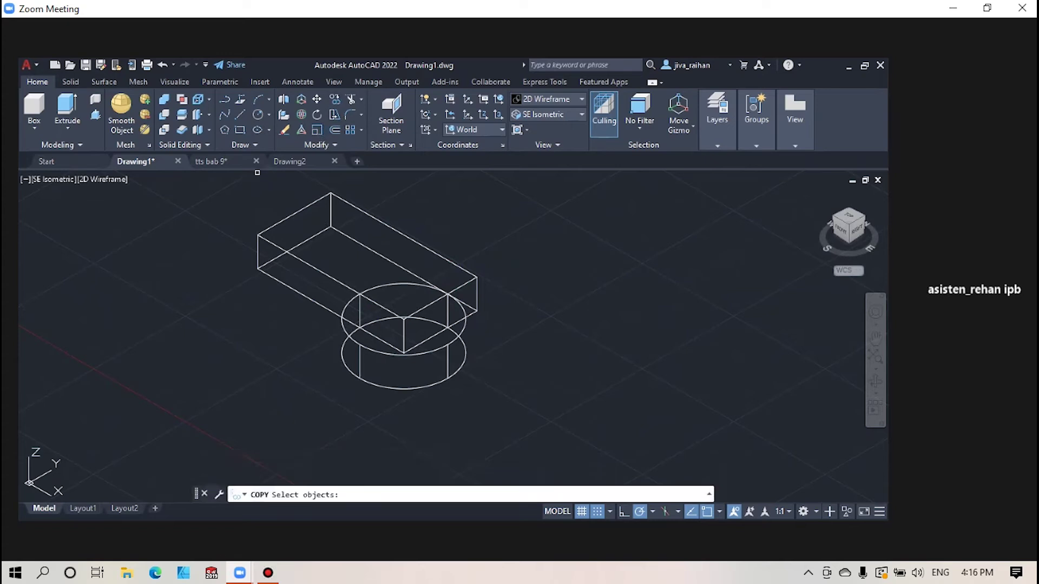
click(463, 286)
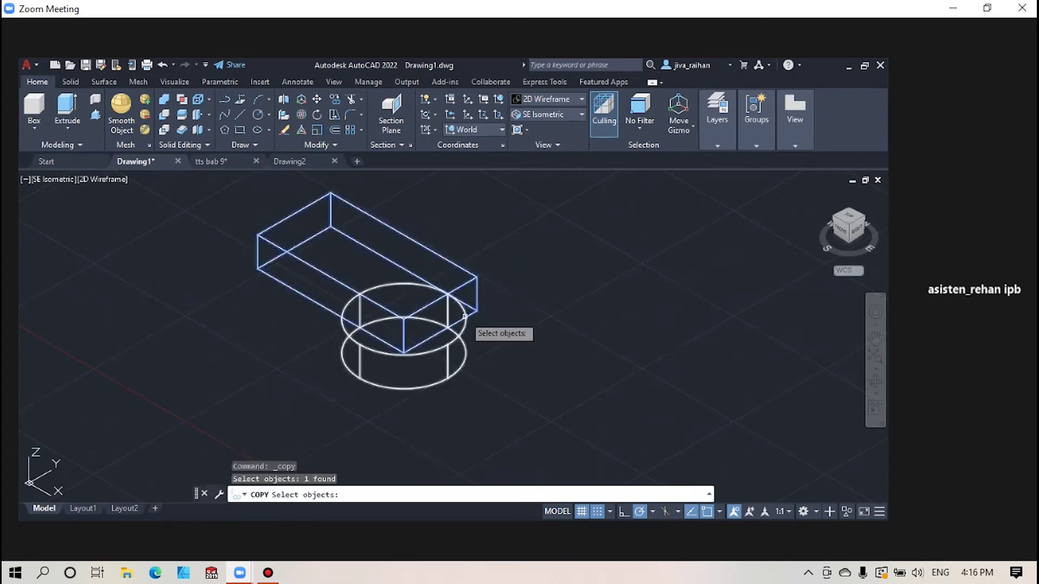
click(461, 319)
key(Return)
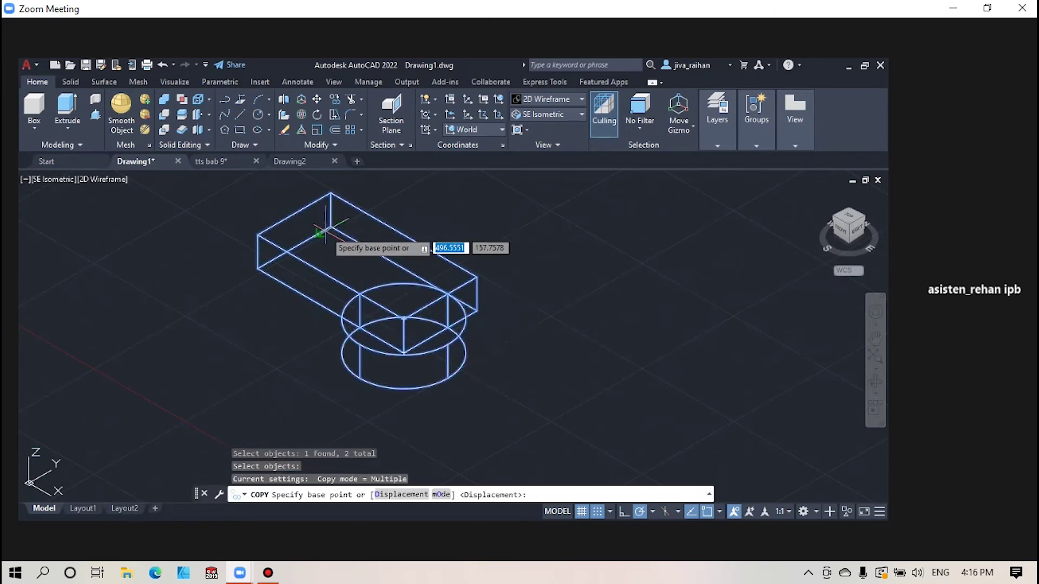
click(258, 269)
scroll(259, 273, down, 5)
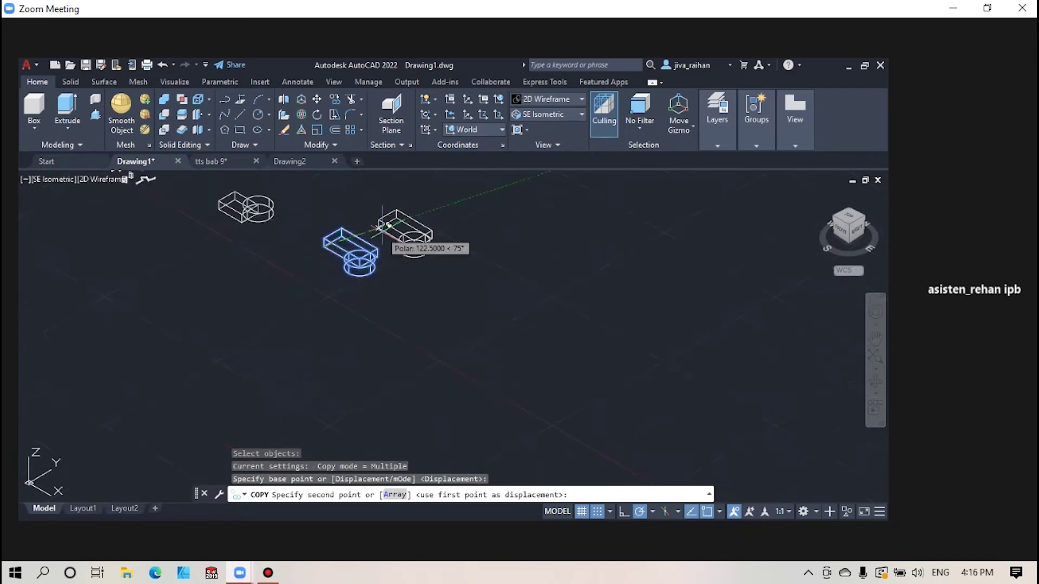
scroll(278, 295, up, 6)
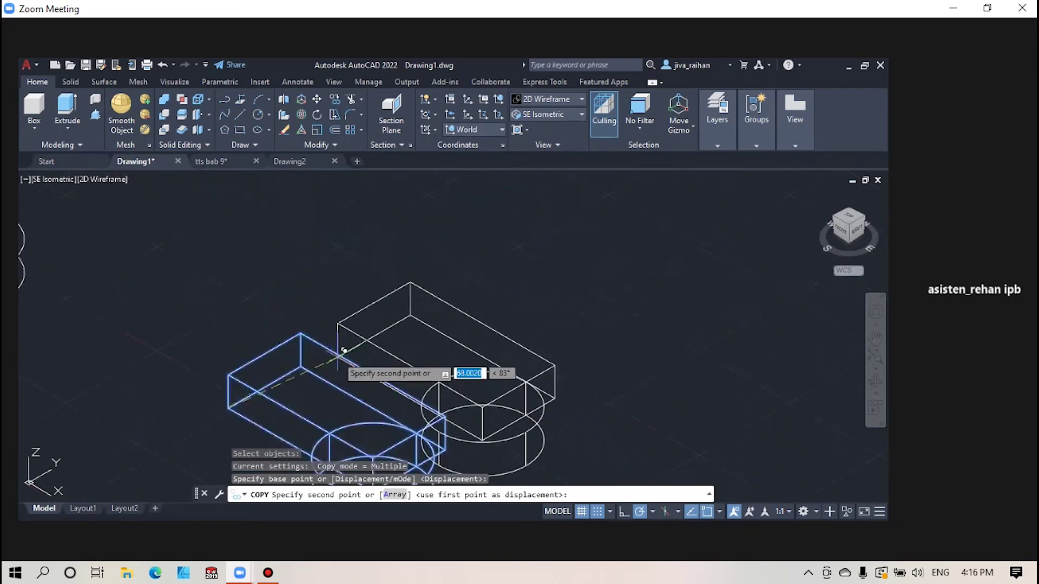
scroll(287, 265, down, 5)
middle_drag(265, 249, 299, 319)
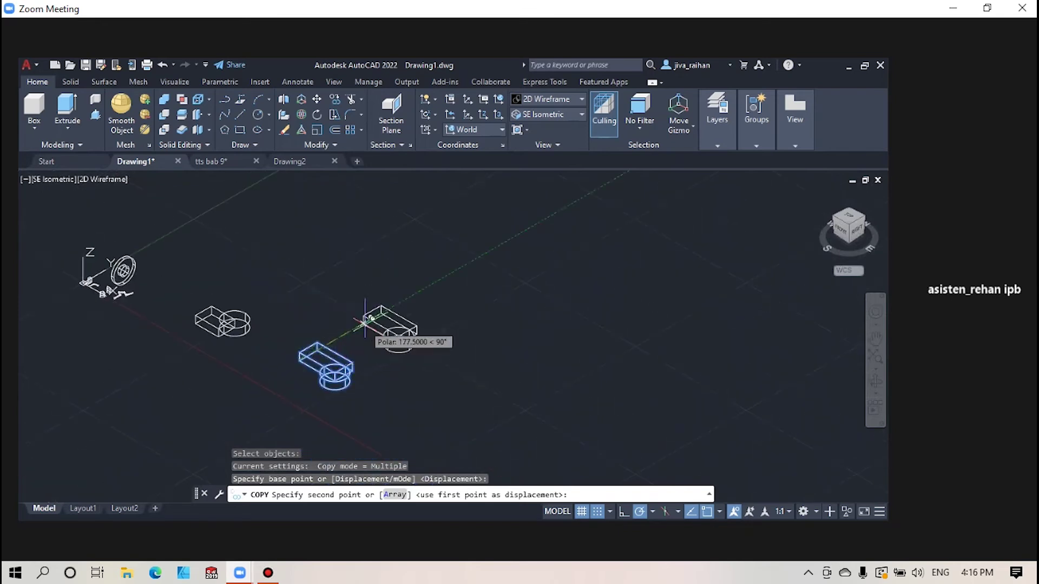
click(385, 310)
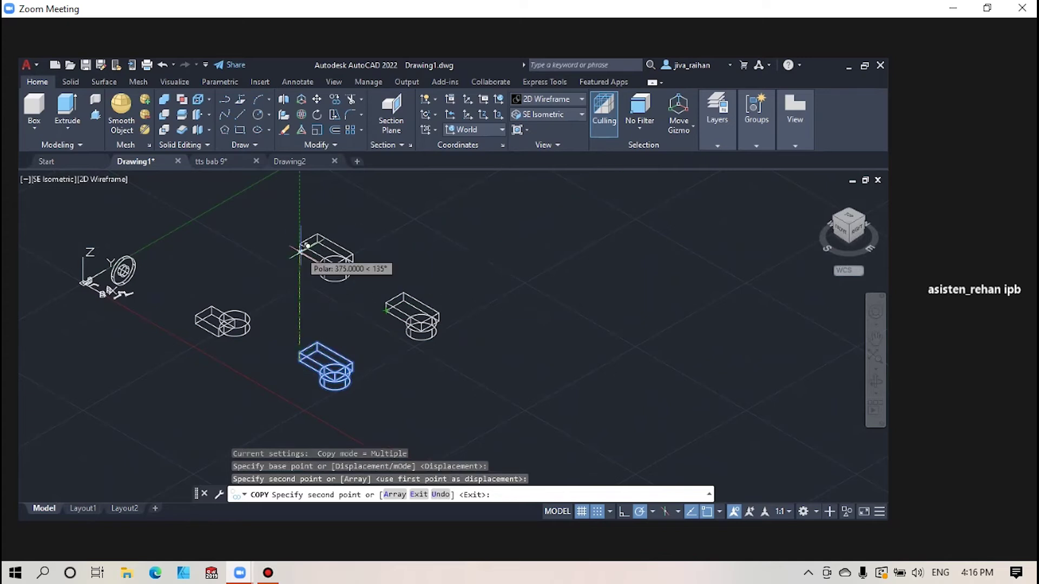
key(Return)
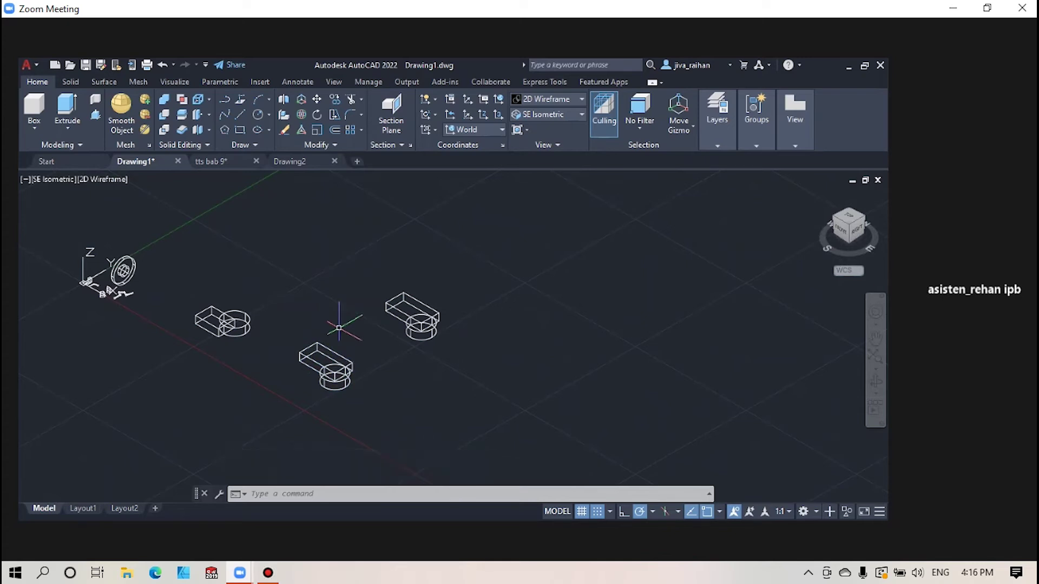
middle_drag(229, 325, 451, 410)
scroll(303, 363, up, 8)
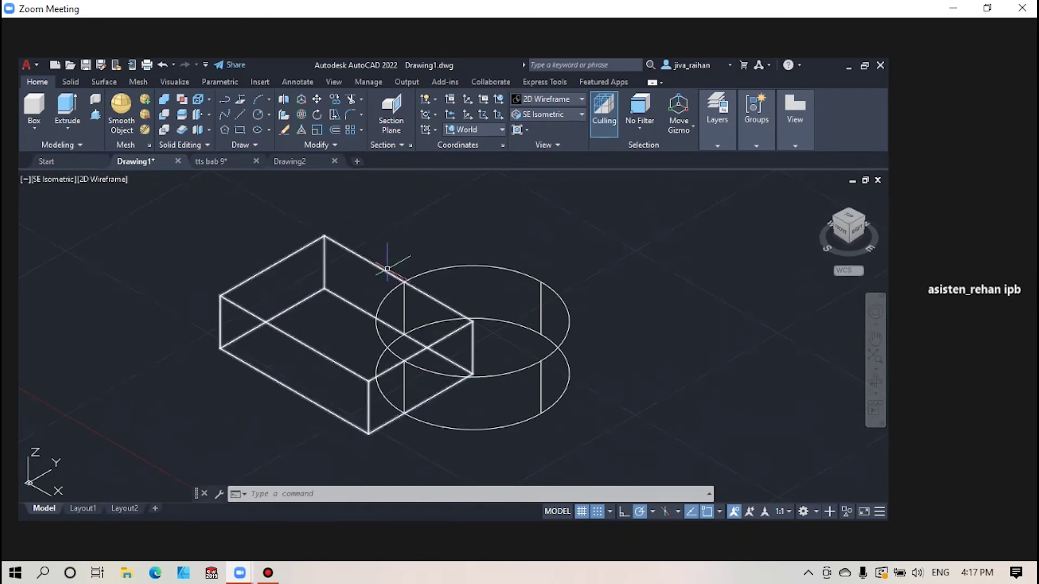
click(403, 282)
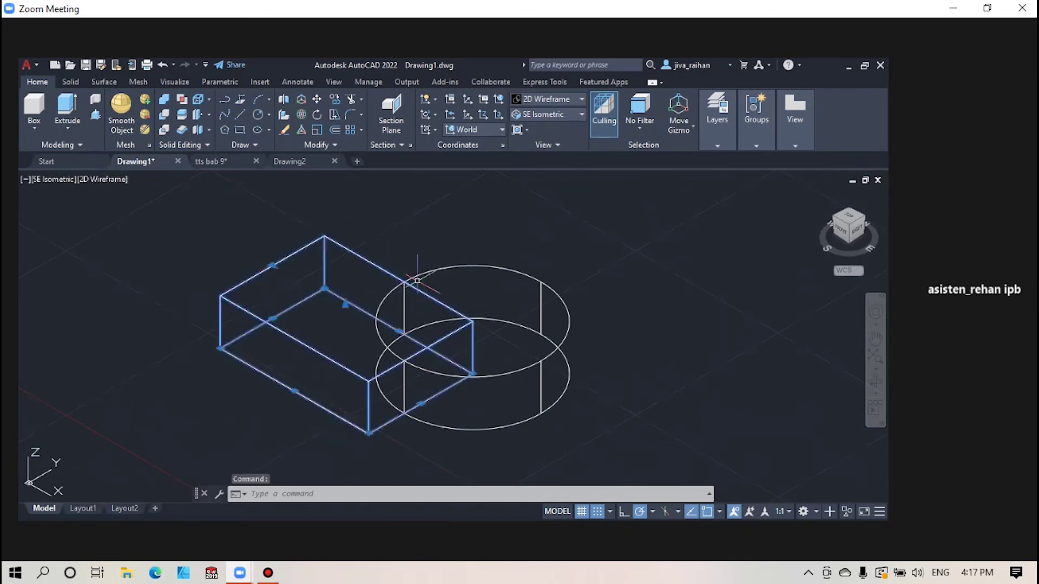
click(441, 267)
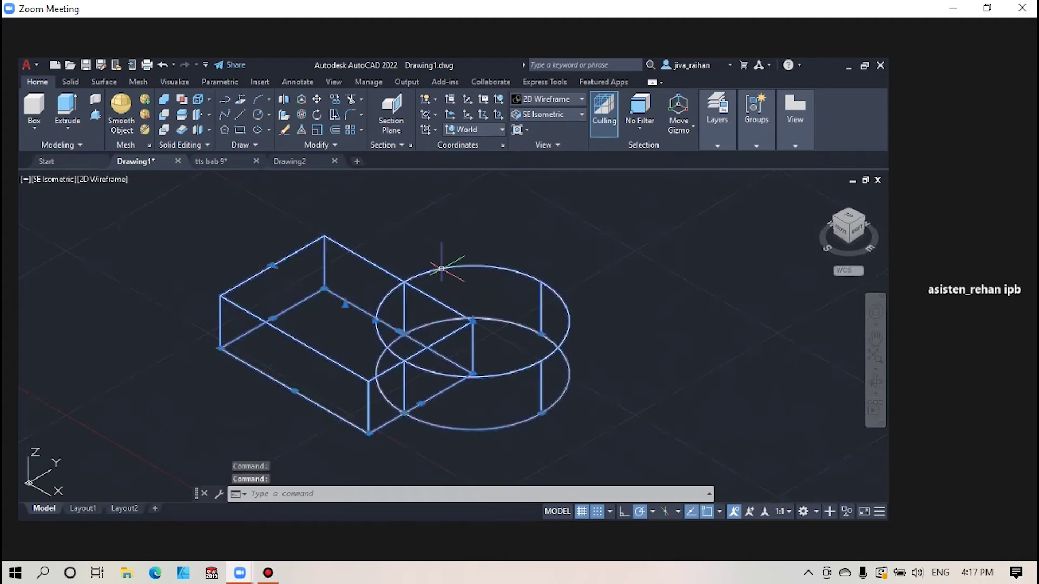
key(Escape)
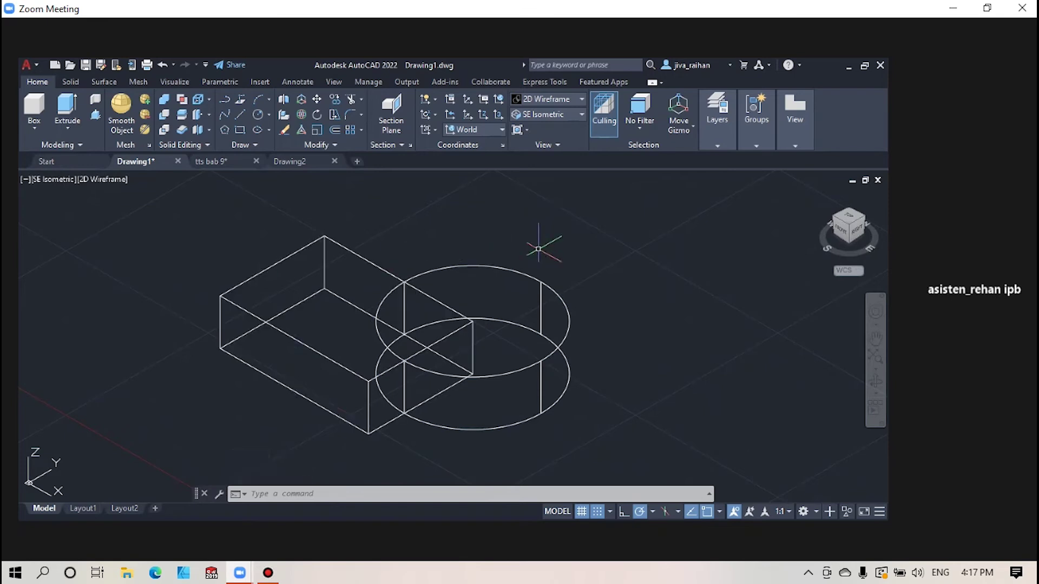
- Combine the original overlapping box and cylinder nearest the origin into one solid with the UNION command
text(UNION)
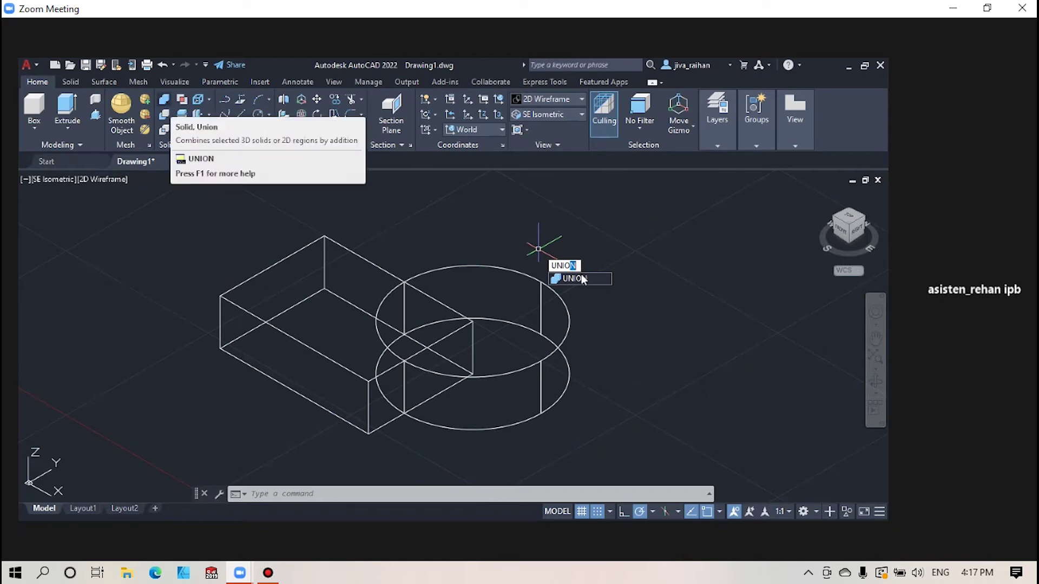
key(Return)
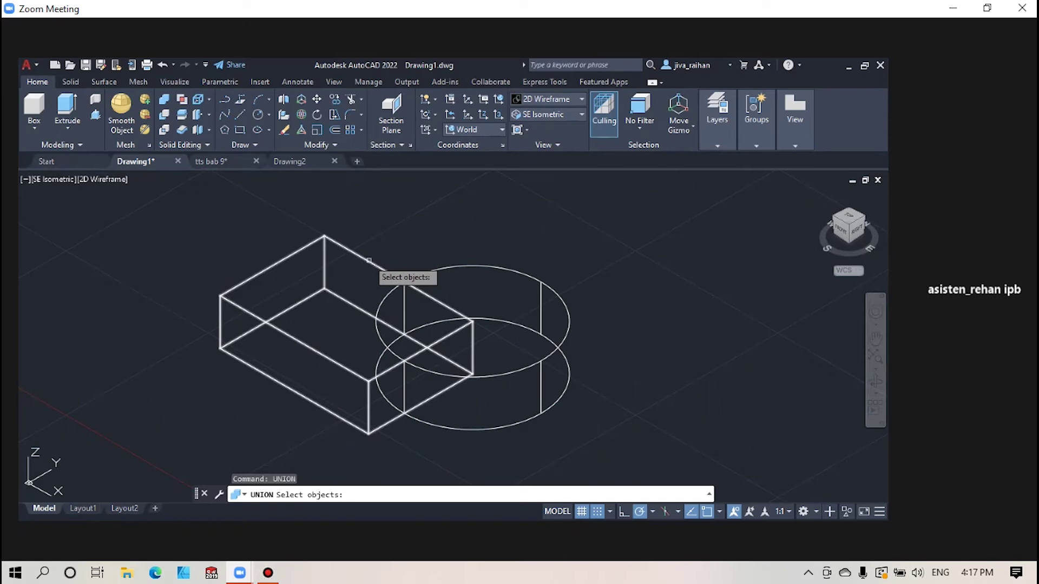
click(369, 261)
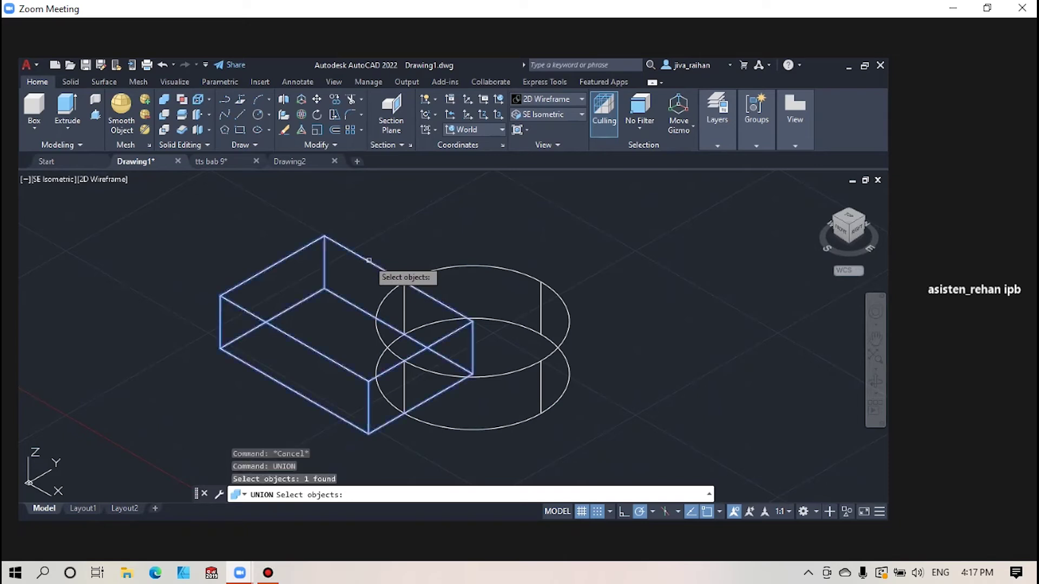
click(491, 268)
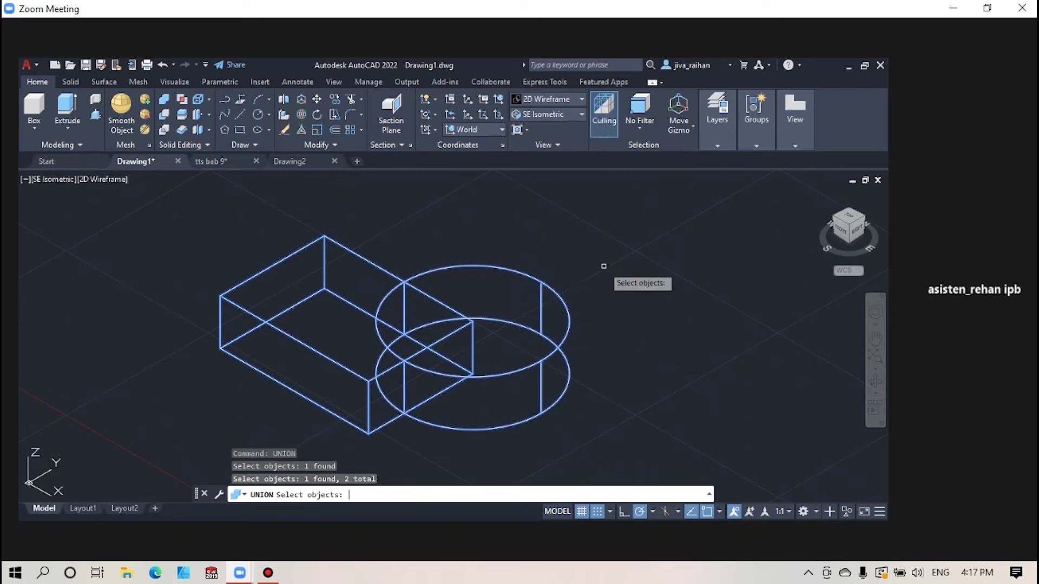
key(Return)
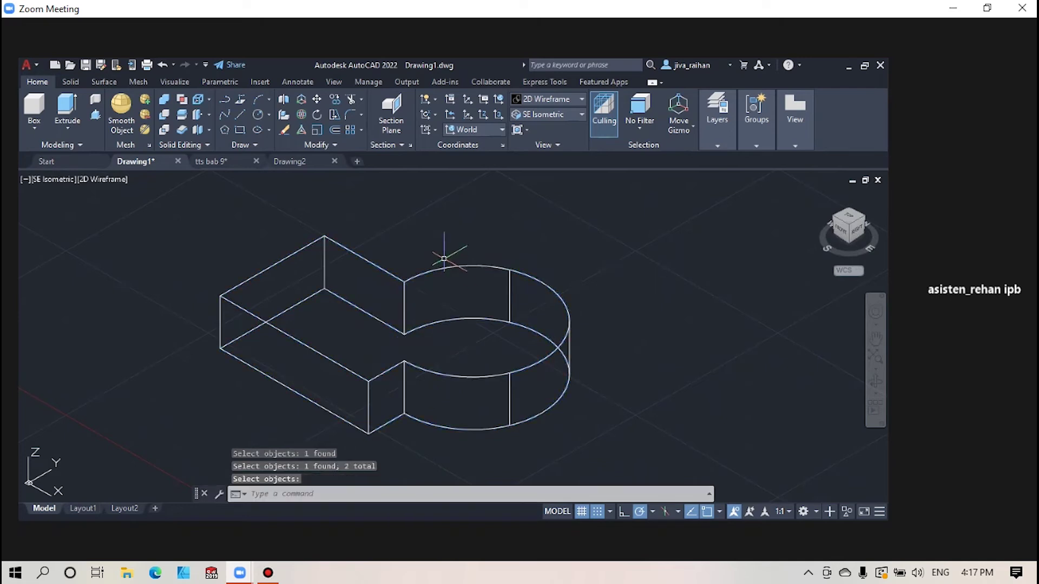
shift+middle_drag(450, 280, 426, 297)
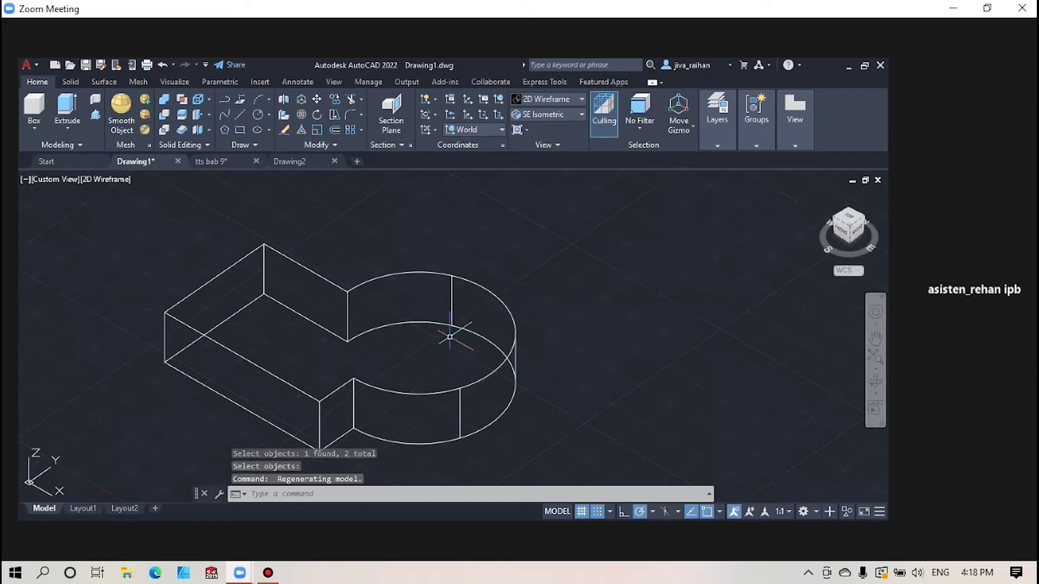
shift+middle_drag(450, 337, 410, 322)
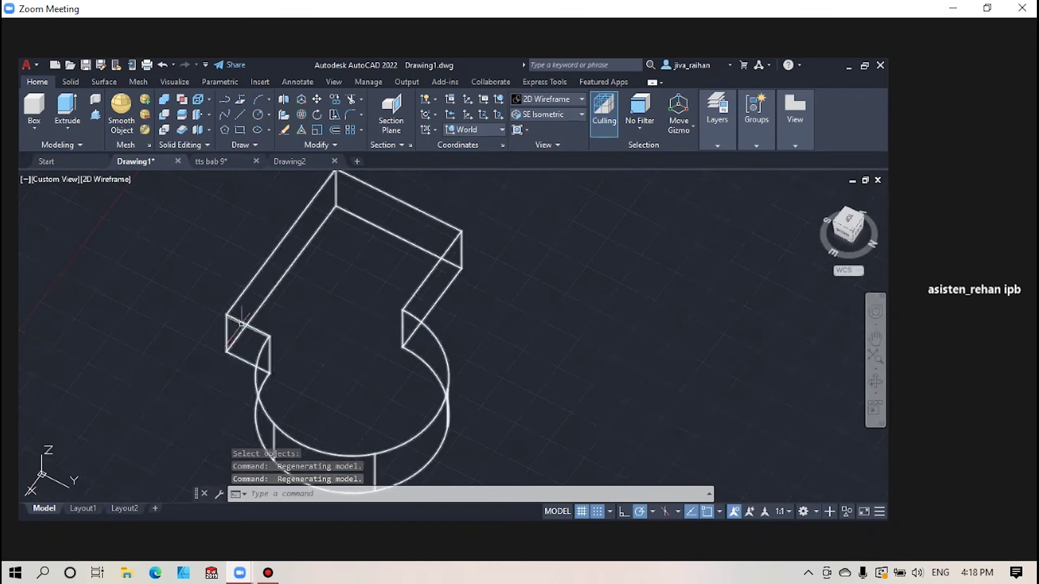
- In the SE Isometric view, subtract the cylinder from the box in the middle overlapping pair with the SUBTRACT command
scroll(344, 311, down, 4)
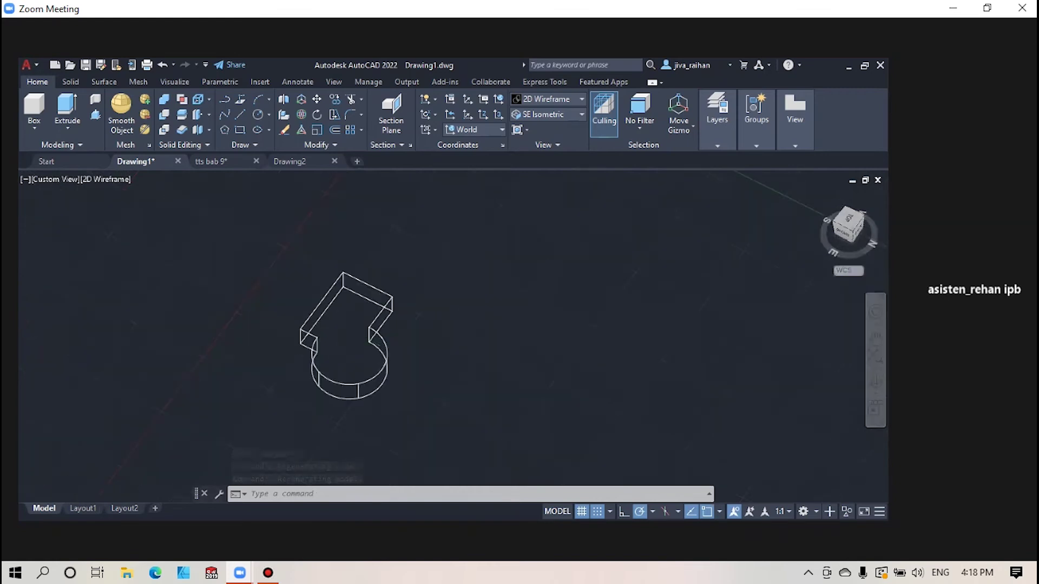
middle_drag(344, 320, 424, 344)
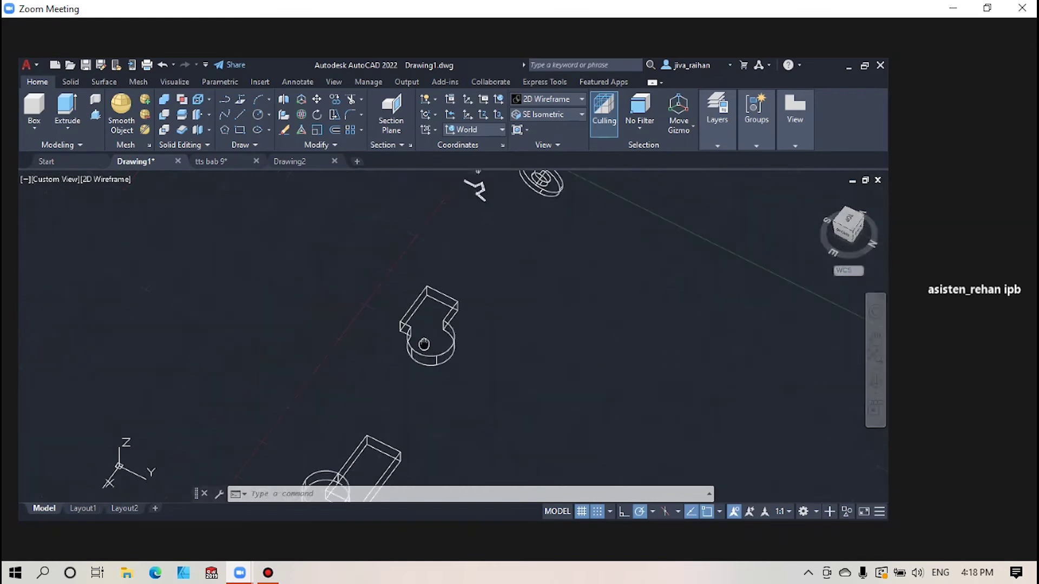
click(837, 225)
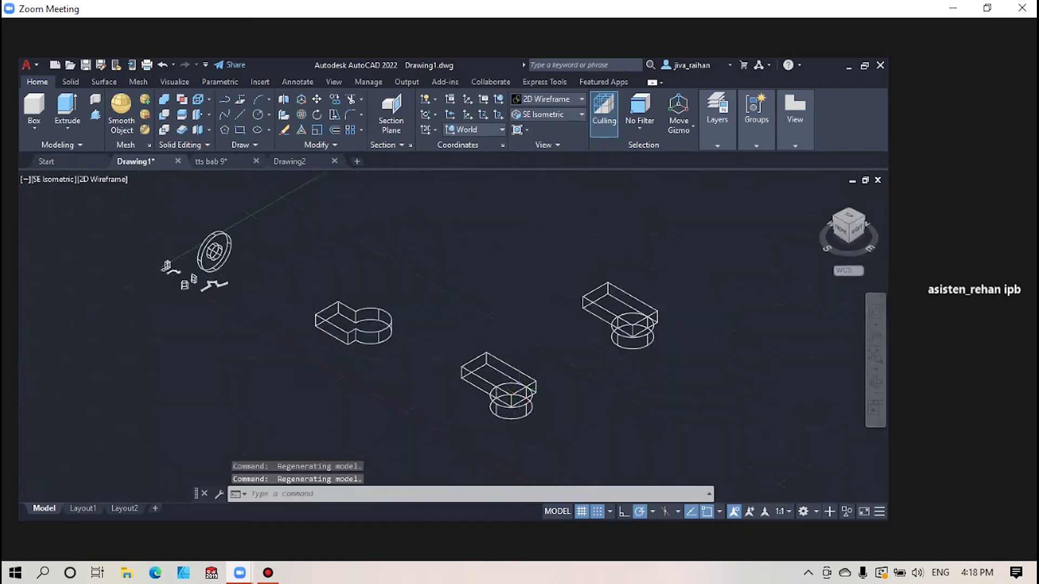
scroll(518, 396, up, 2)
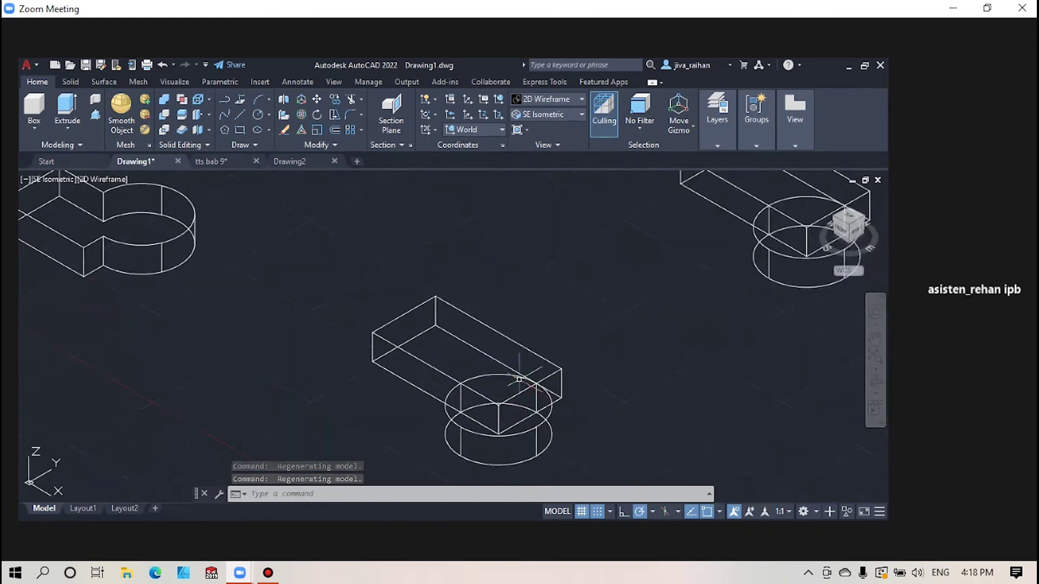
scroll(541, 390, up, 2)
scroll(549, 389, down, 2)
middle_drag(550, 389, 501, 331)
scroll(501, 331, up, 2)
mouse_move(415, 346)
middle_down()
mouse_move(529, 329)
mouse_move(533, 344)
middle_up()
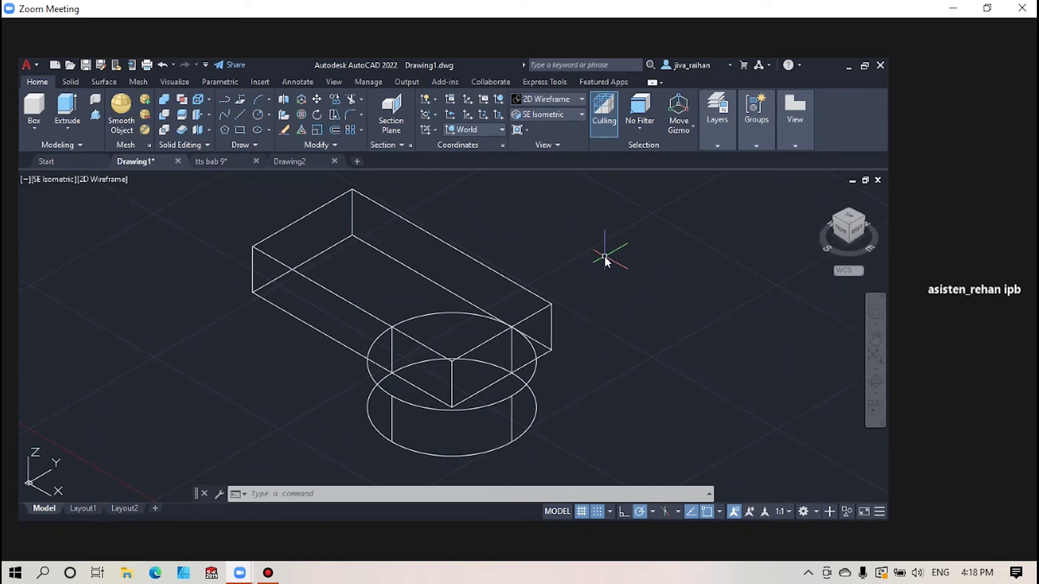
text(SUB)
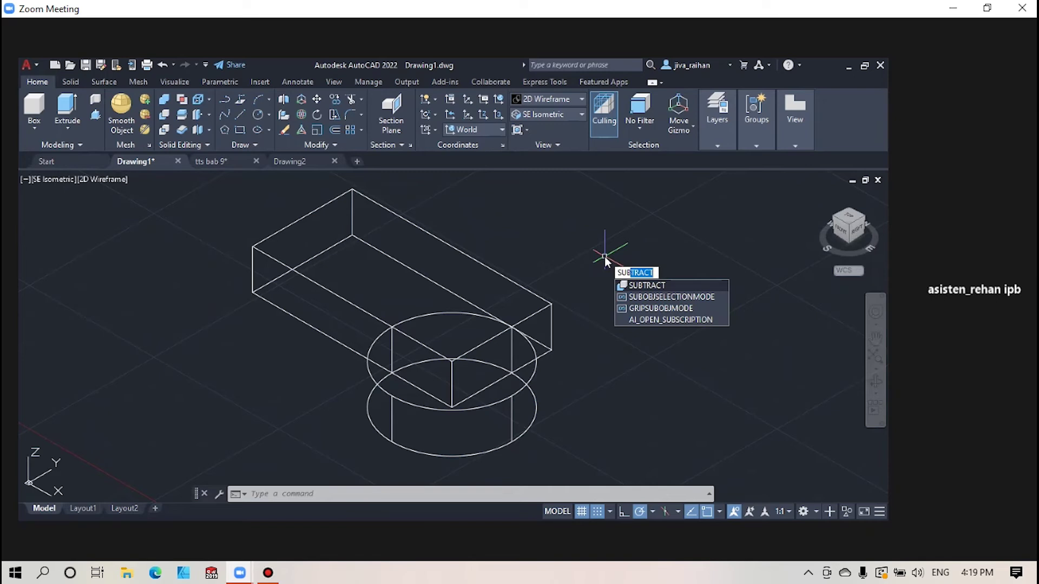
key(Return)
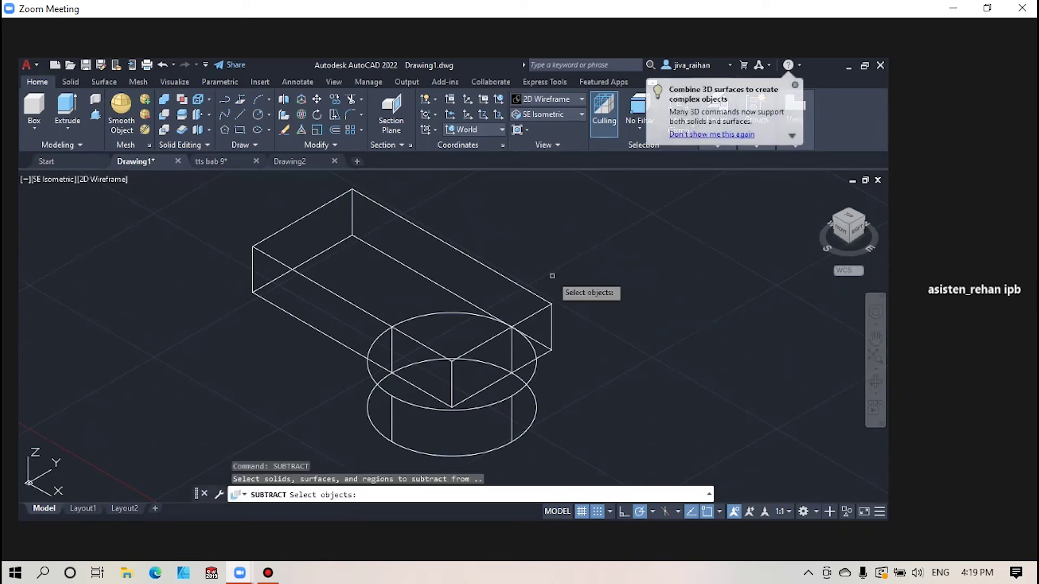
click(503, 276)
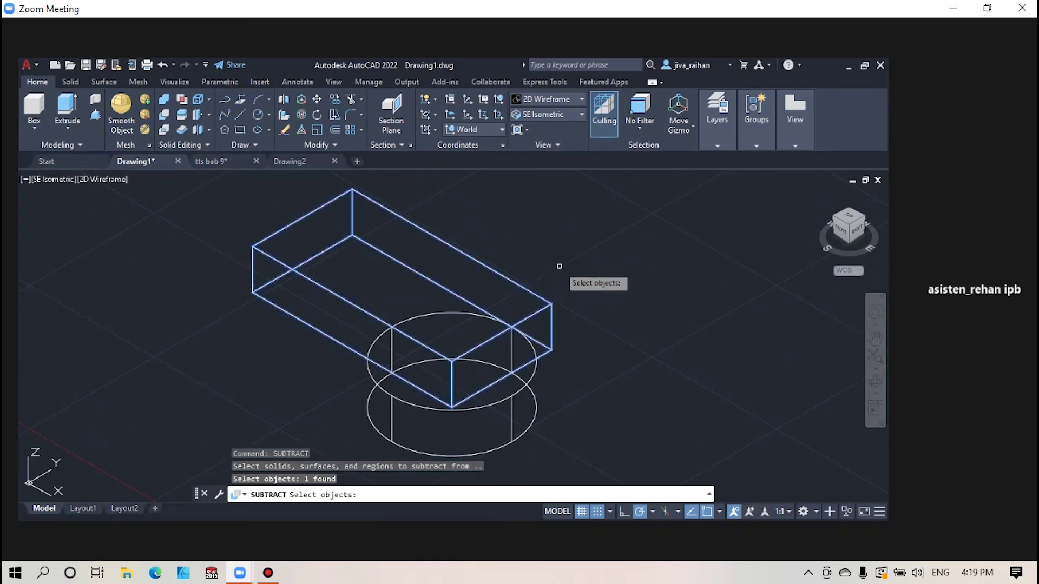
key(Return)
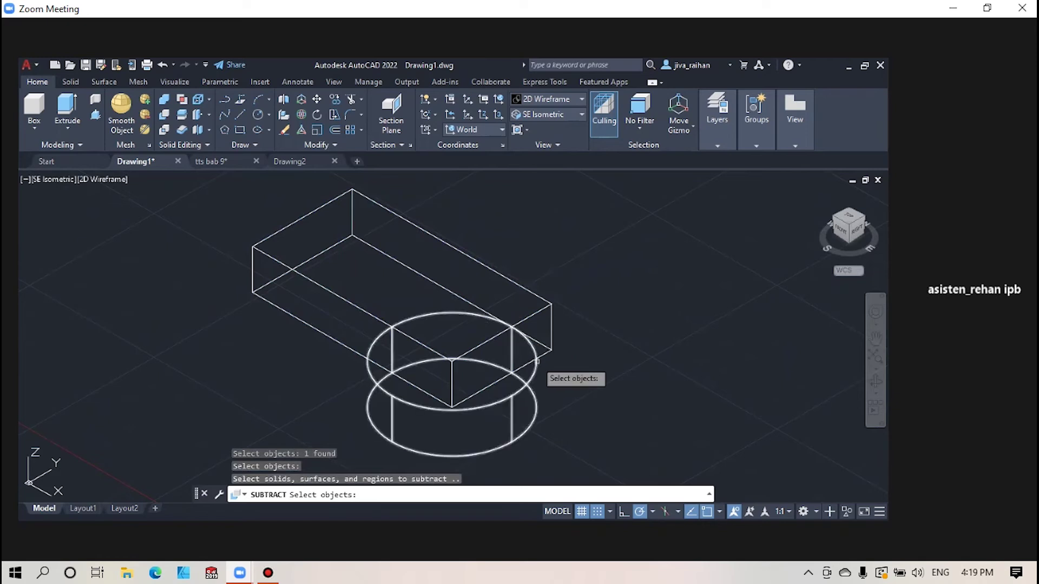
click(537, 361)
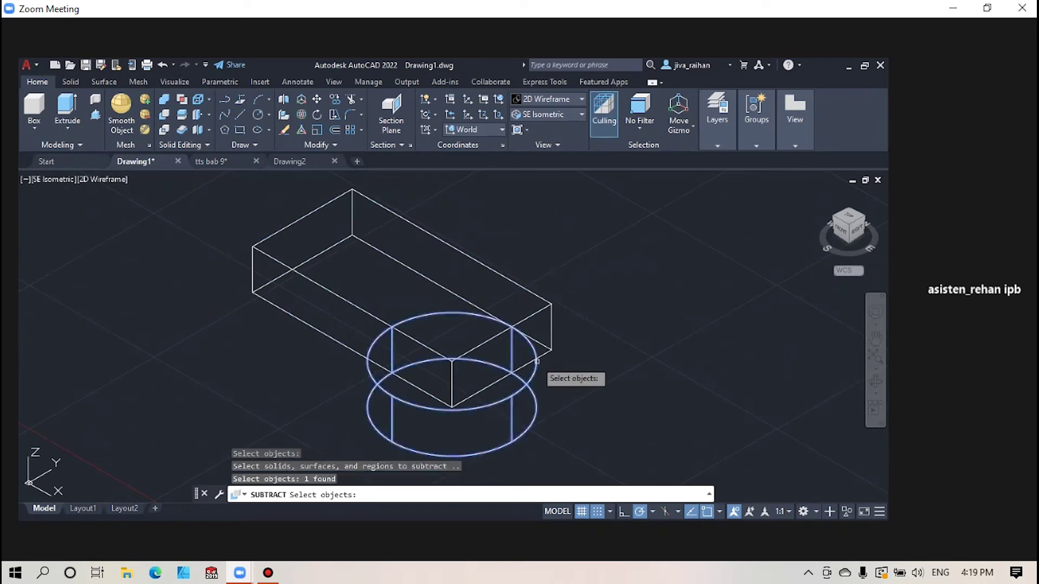
key(Return)
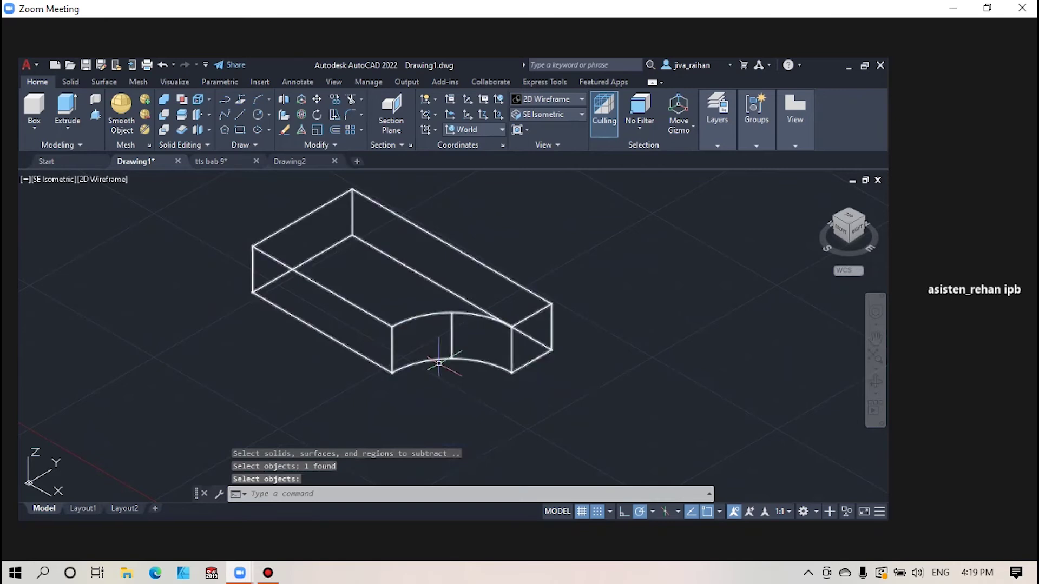
- Reduce the remaining overlapping box and cylinder pair to their shared volume with the INTERSECT command
mouse_move(516, 275)
middle_down()
mouse_move(437, 289)
mouse_move(529, 255)
mouse_move(585, 274)
mouse_move(525, 315)
mouse_move(422, 324)
mouse_move(413, 294)
mouse_move(435, 272)
mouse_move(418, 282)
mouse_move(382, 271)
mouse_move(390, 287)
middle_up()
scroll(374, 255, down, 2)
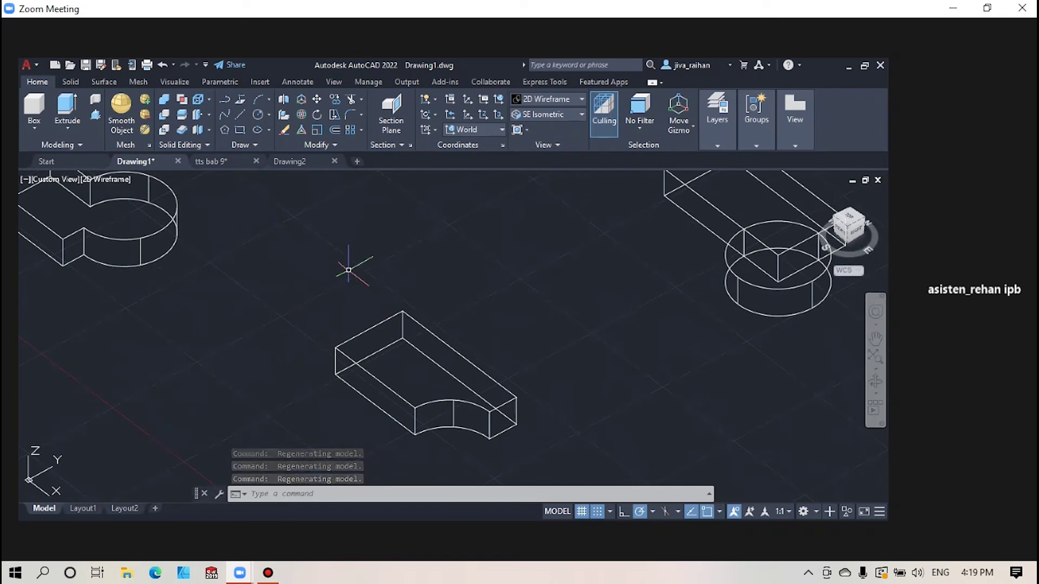
middle_drag(644, 303, 269, 357)
scroll(333, 366, down, 2)
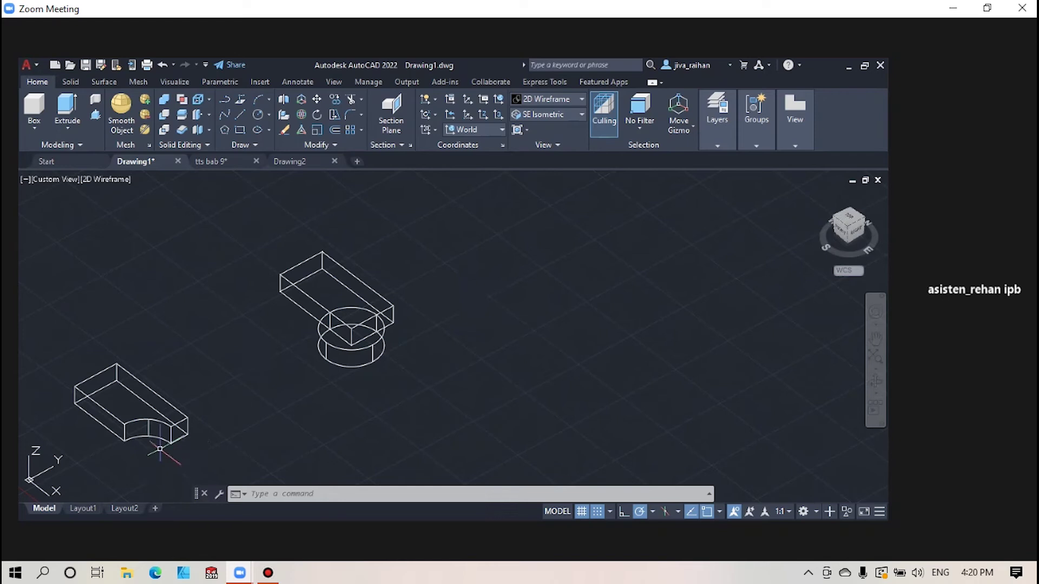
scroll(163, 330, down, 3)
mouse_move(153, 324)
middle_down()
mouse_move(321, 352)
mouse_move(83, 360)
mouse_move(272, 347)
middle_up()
scroll(410, 342, up, 6)
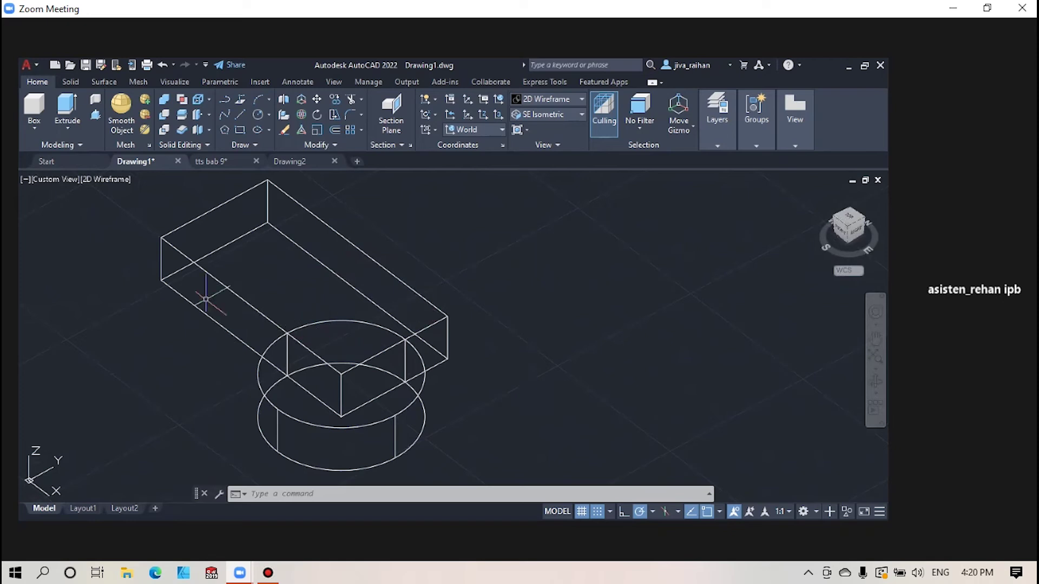
middle_drag(507, 290, 547, 289)
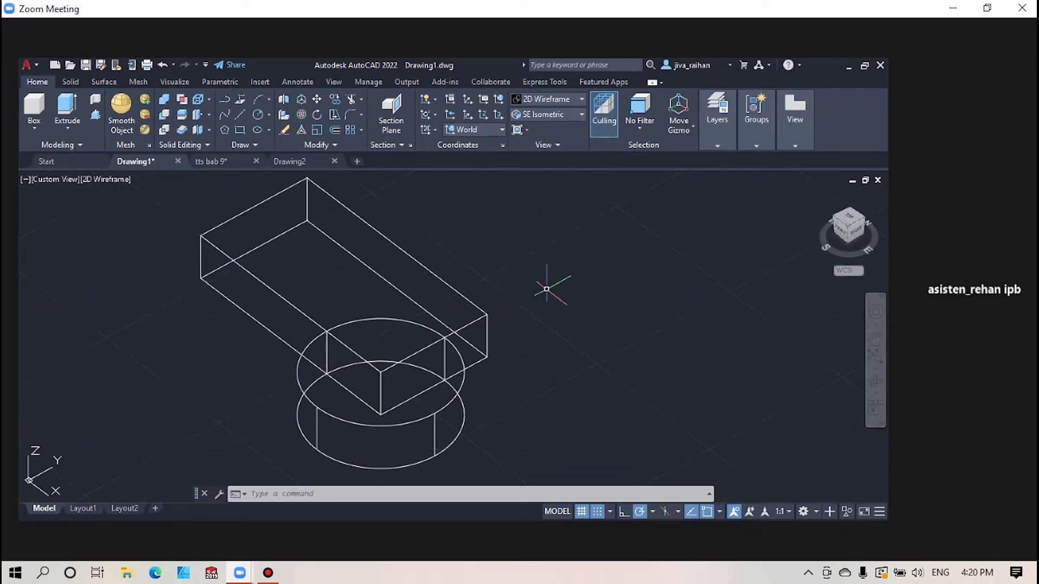
text(IN)
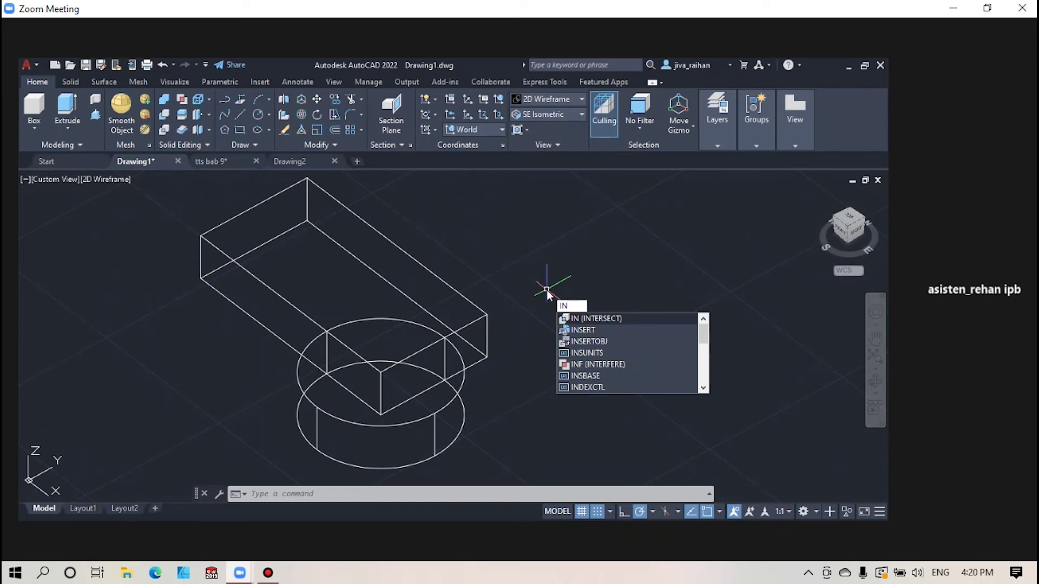
key(Return)
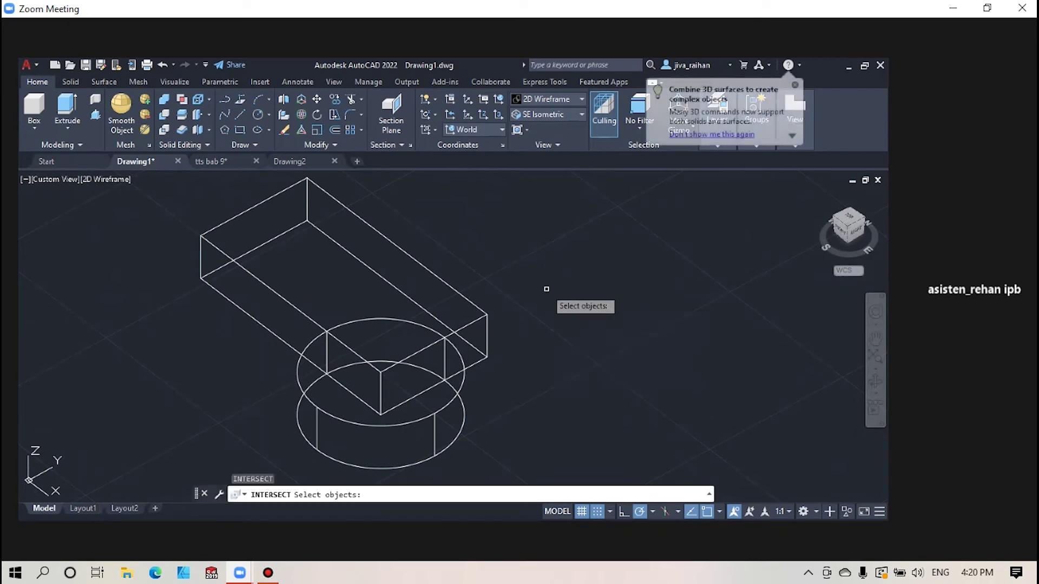
click(455, 292)
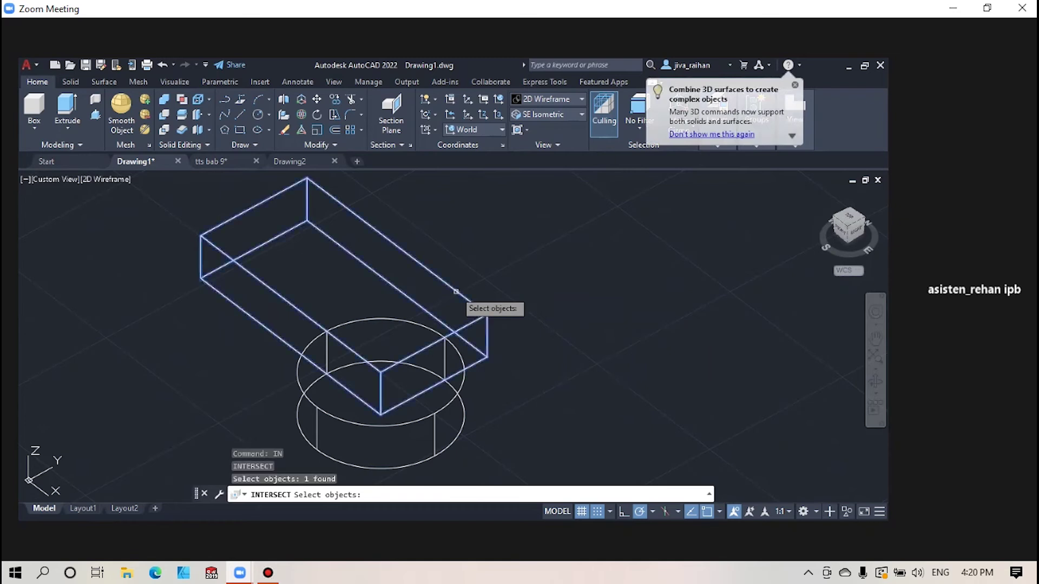
click(463, 361)
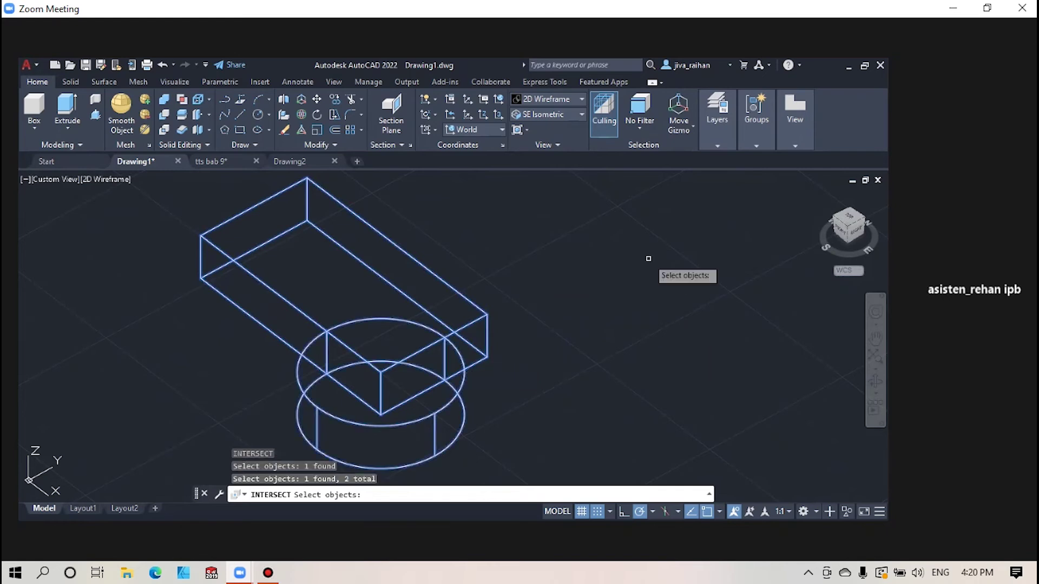
key(Return)
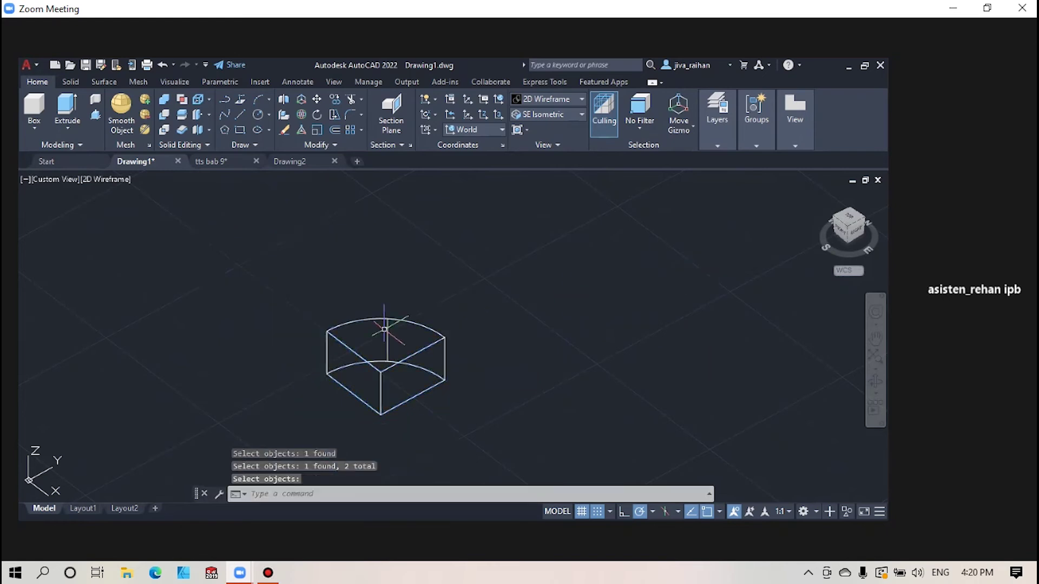
- Move the intersected wedge by its lower outer corner about 155 units along negative Y, next to the notched box
shift+middle_drag(384, 329, 385, 355)
scroll(310, 320, down, 6)
middle_drag(309, 371, 367, 371)
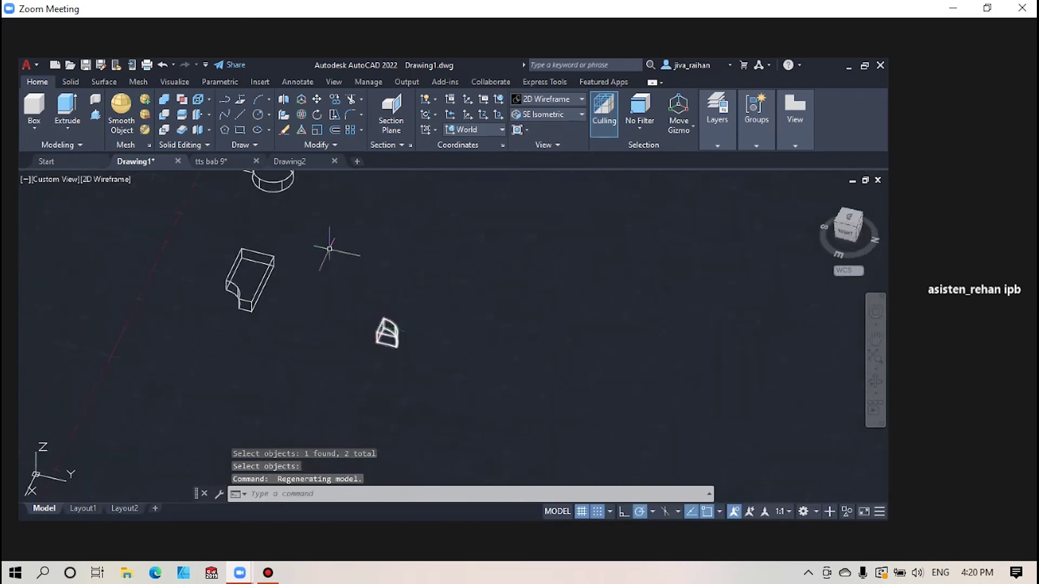
middle_drag(309, 254, 304, 304)
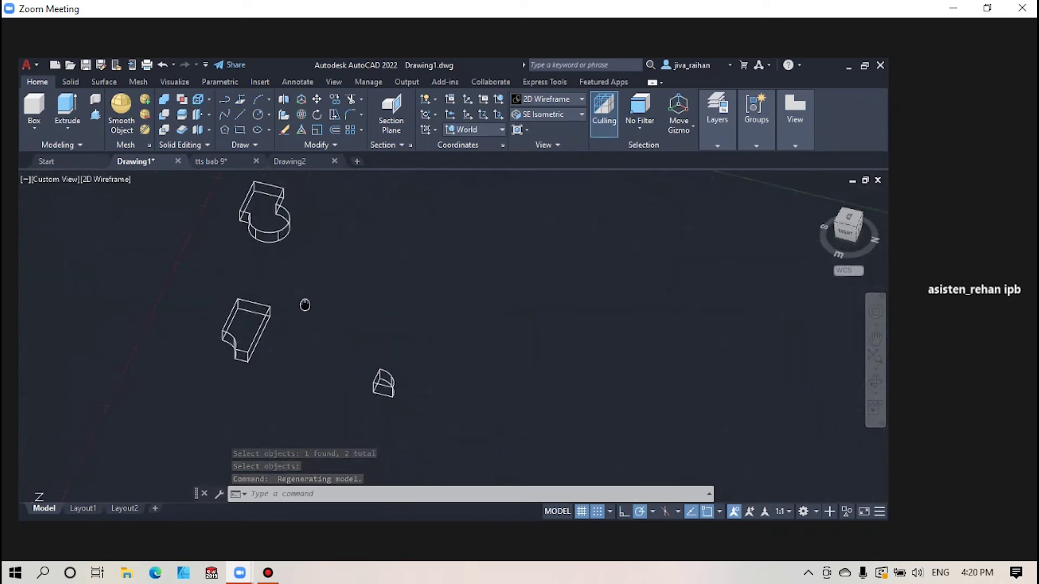
click(316, 99)
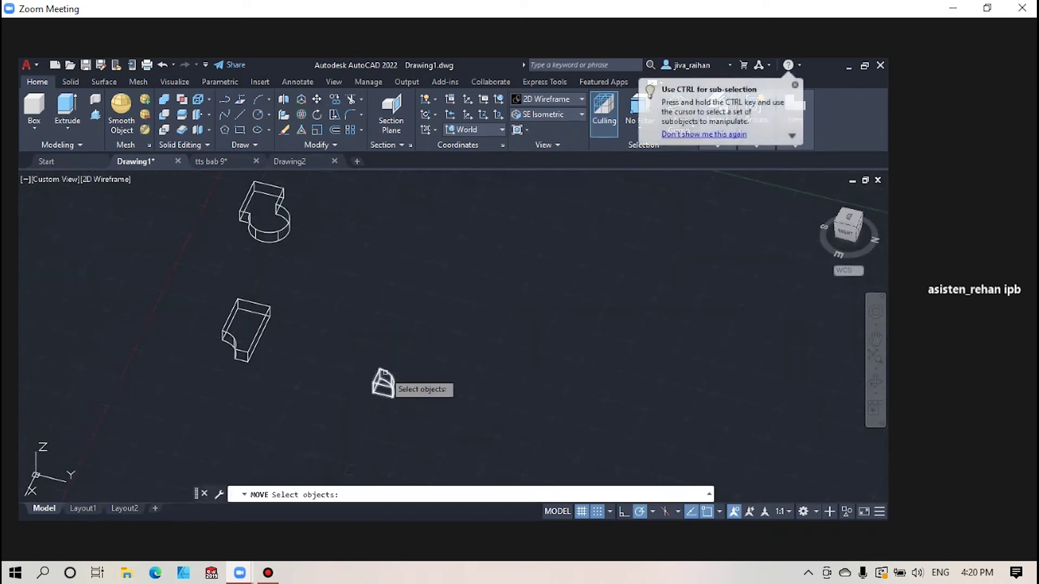
click(385, 373)
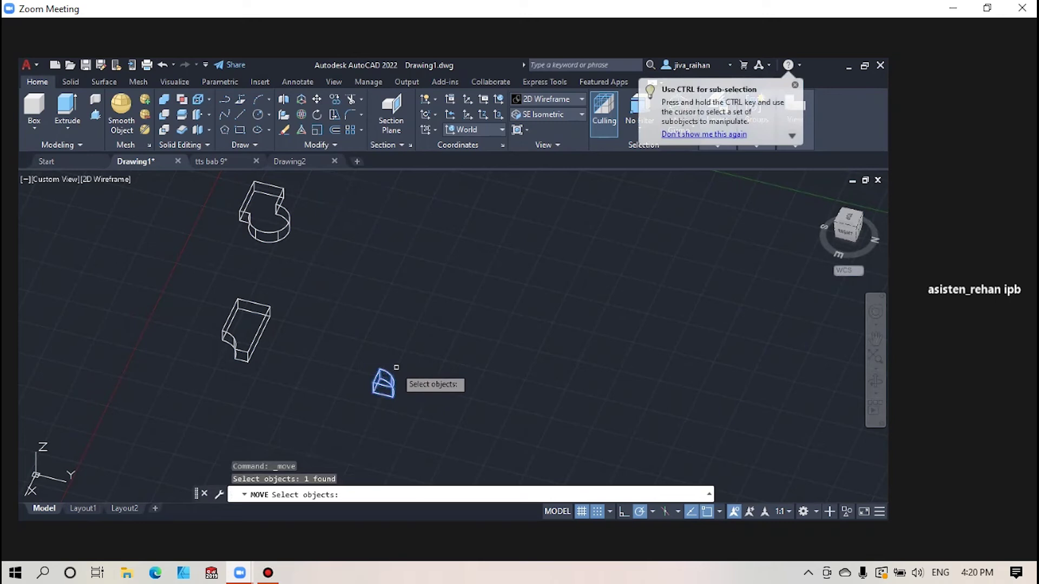
key(Return)
scroll(386, 382, up, 4)
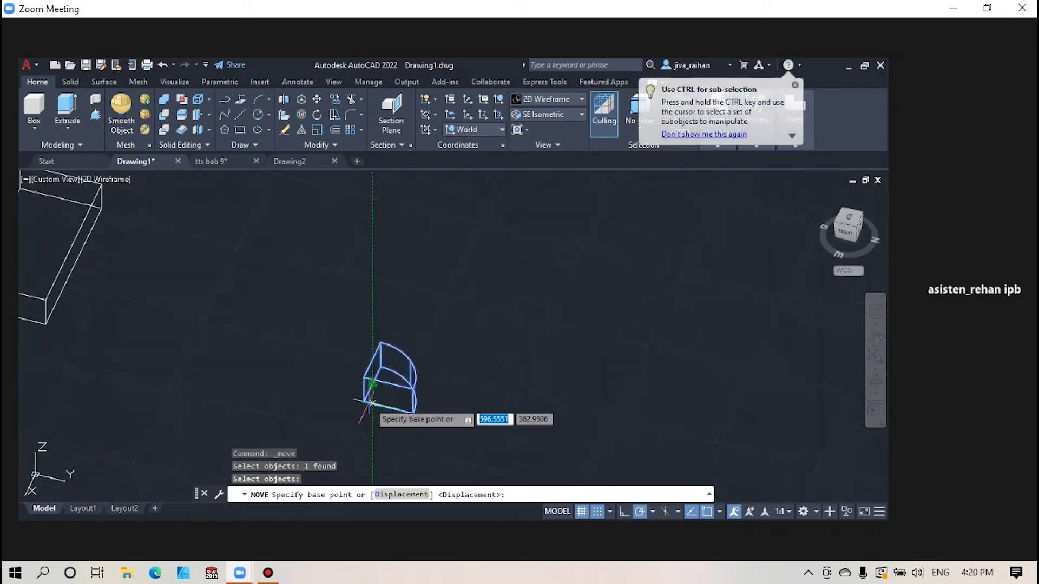
click(364, 401)
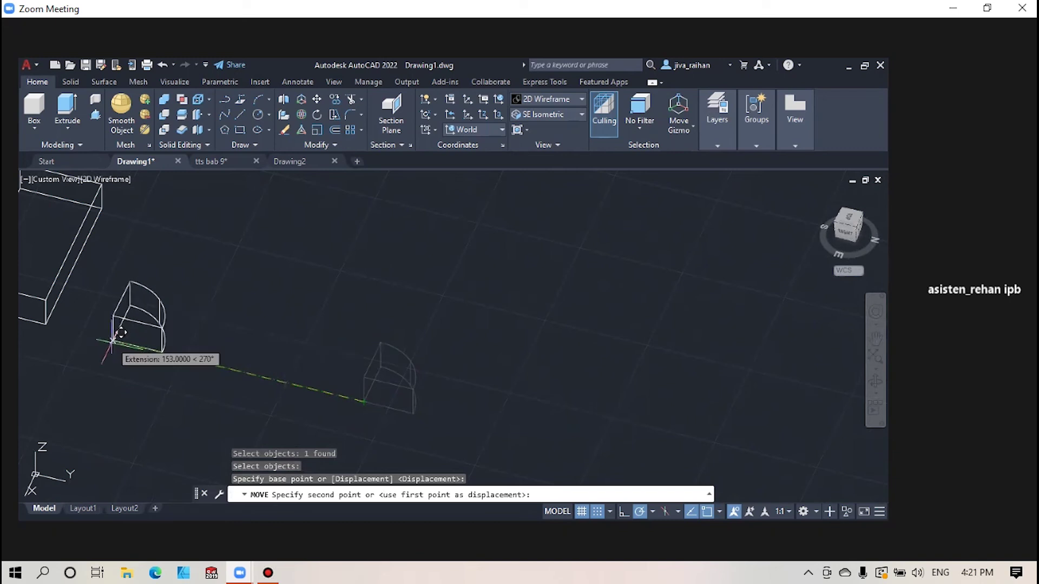
click(106, 338)
- Move the notched box and the wedge together along the negative X direction, closer to the united solid
scroll(106, 338, down, 3)
scroll(252, 333, up, 2)
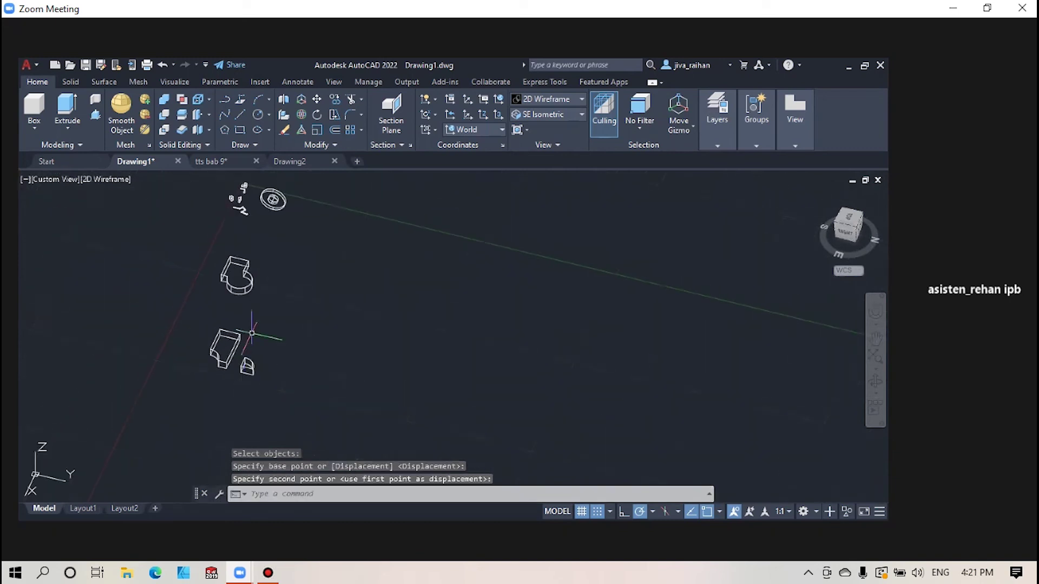
click(265, 442)
click(124, 295)
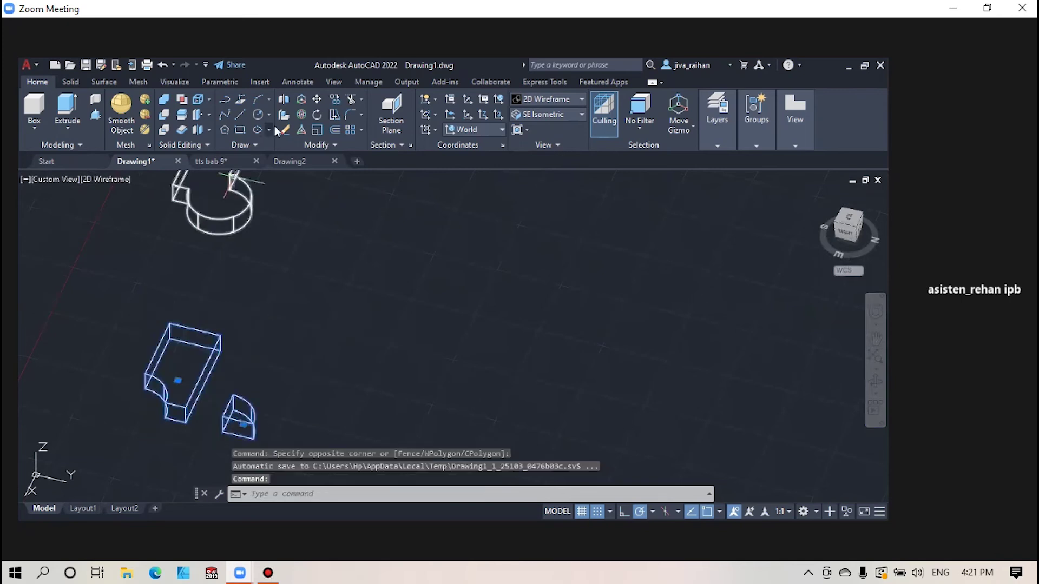
click(318, 100)
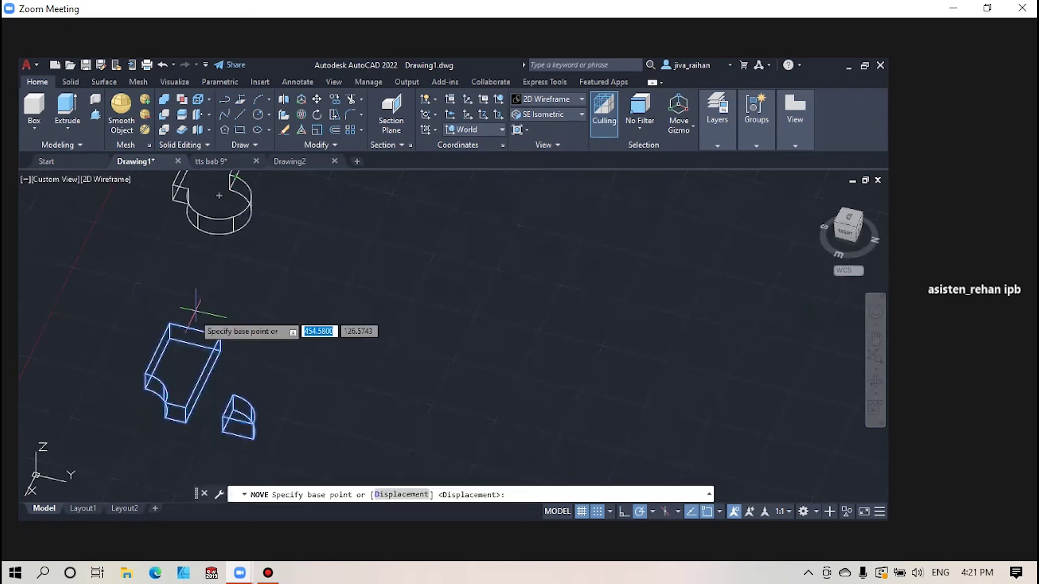
click(169, 338)
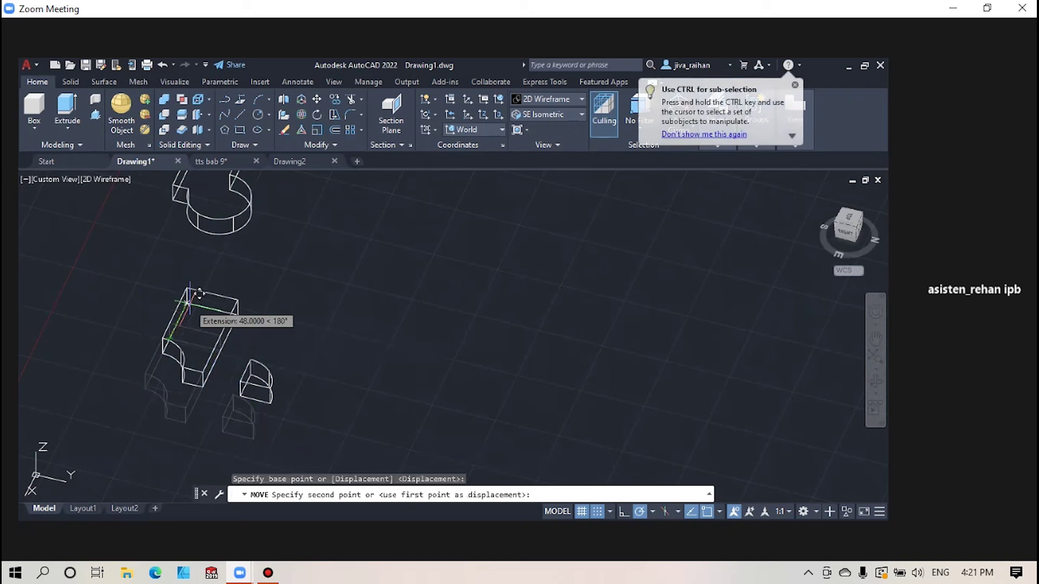
click(205, 265)
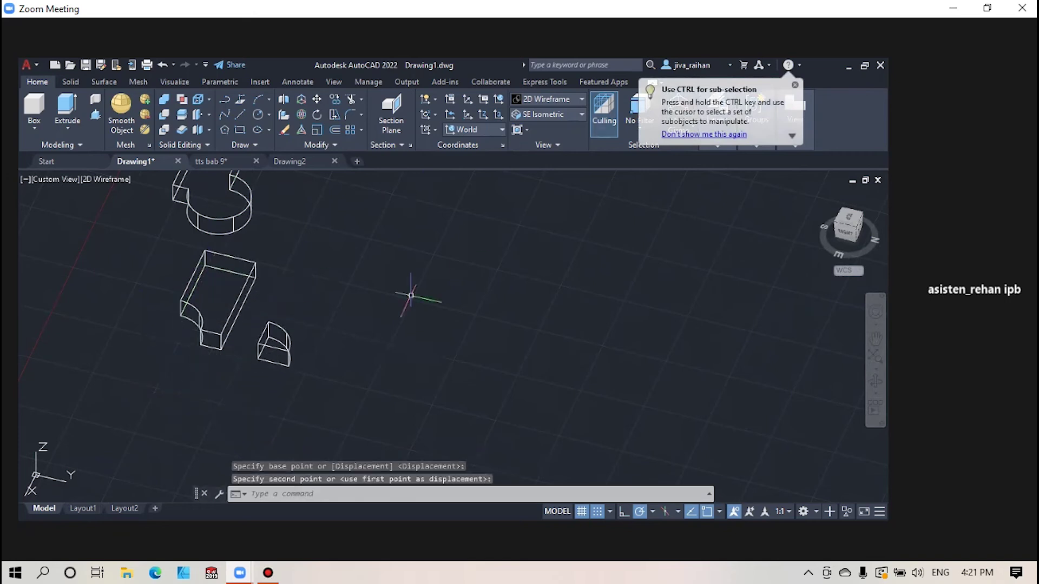
- Restore the SE Isometric view and display the three Boolean solids in the Conceptual visual style
scroll(385, 283, down, 4)
scroll(388, 284, up, 4)
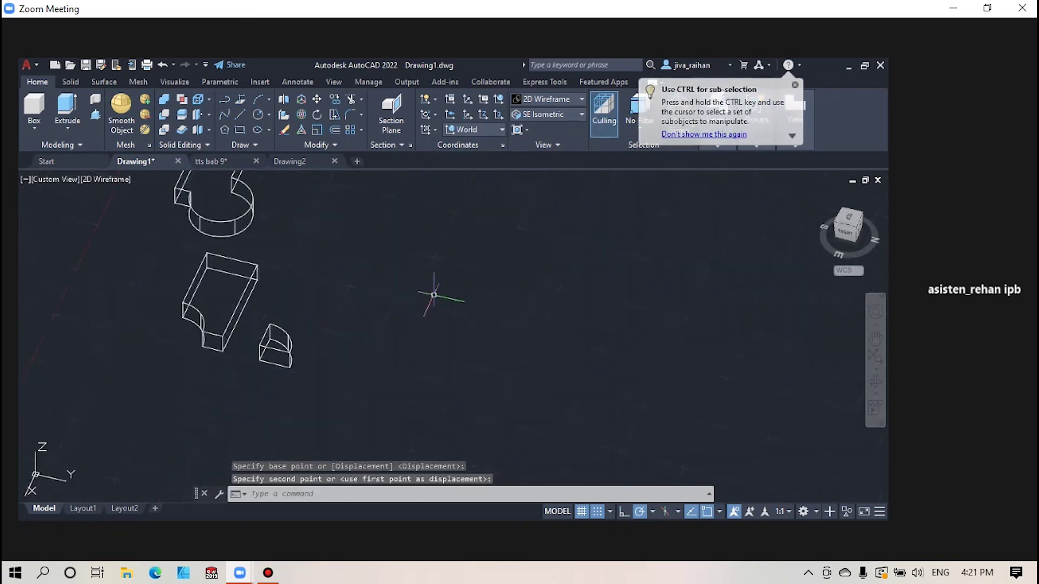
click(840, 228)
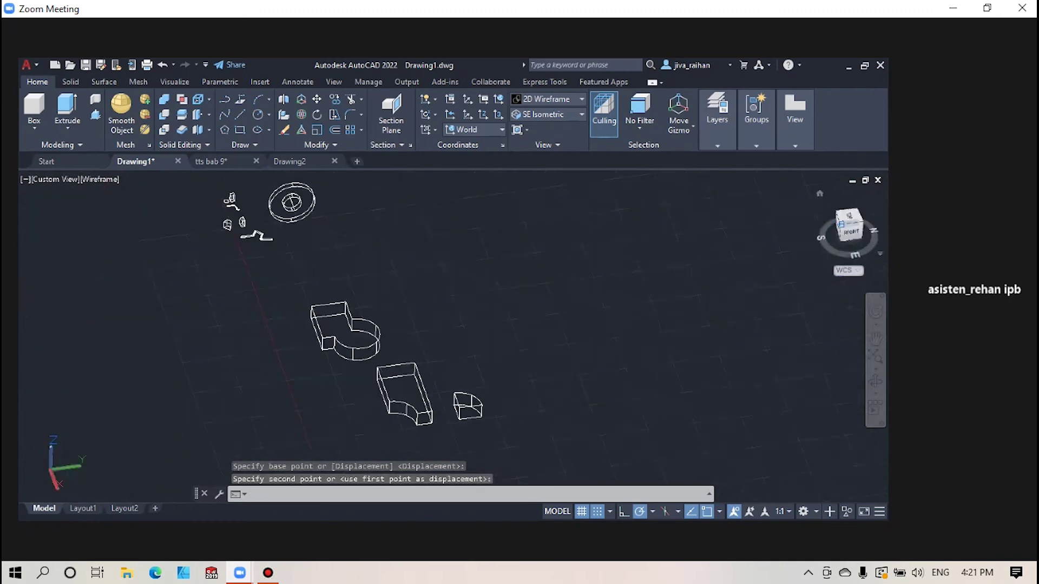
scroll(569, 352, up, 5)
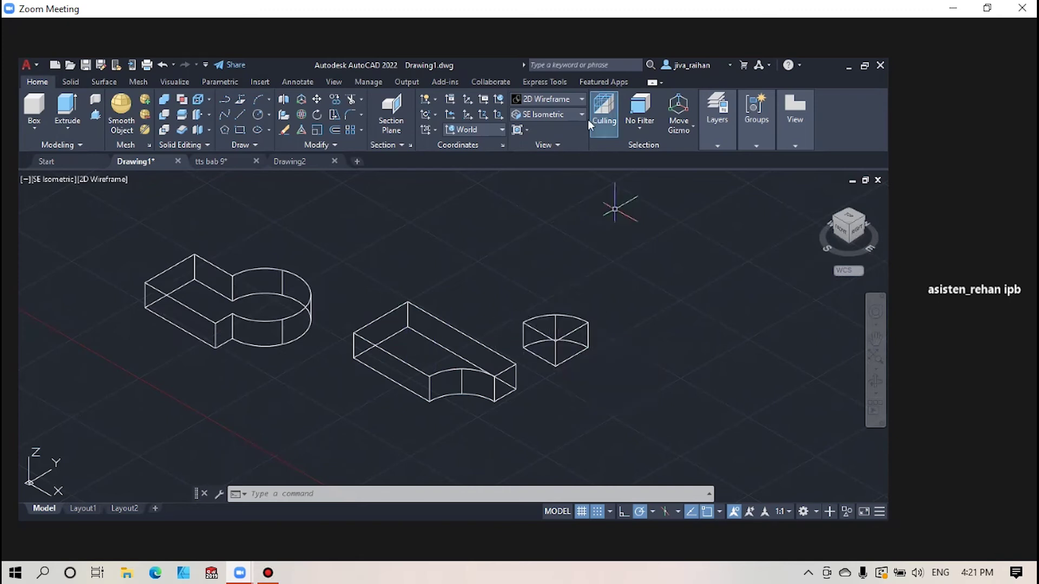
click(567, 104)
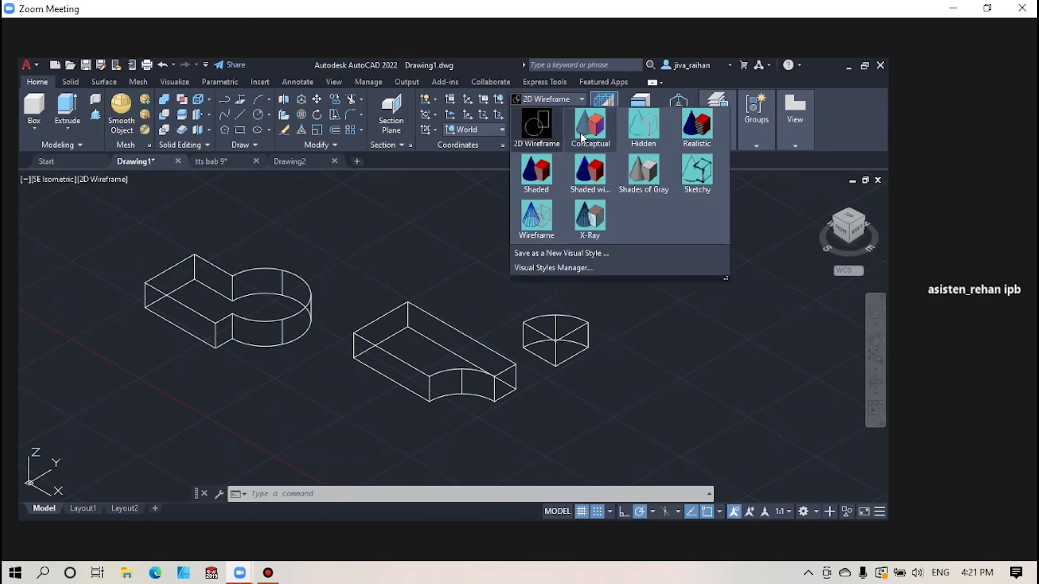
click(581, 138)
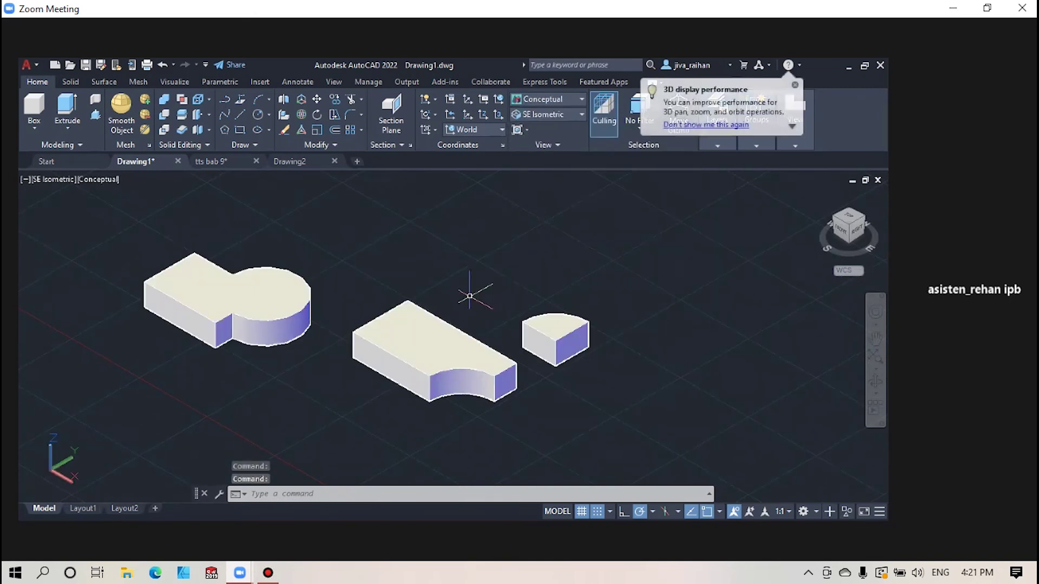
shift+middle_drag(399, 330, 414, 312)
- Switch the display of the three solids to the Realistic visual style
click(543, 101)
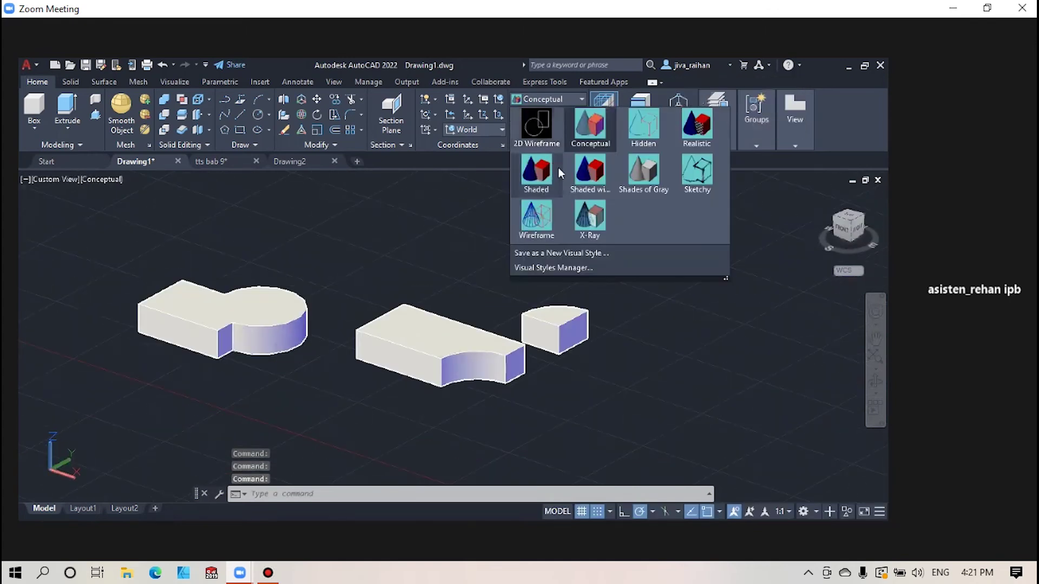
click(696, 125)
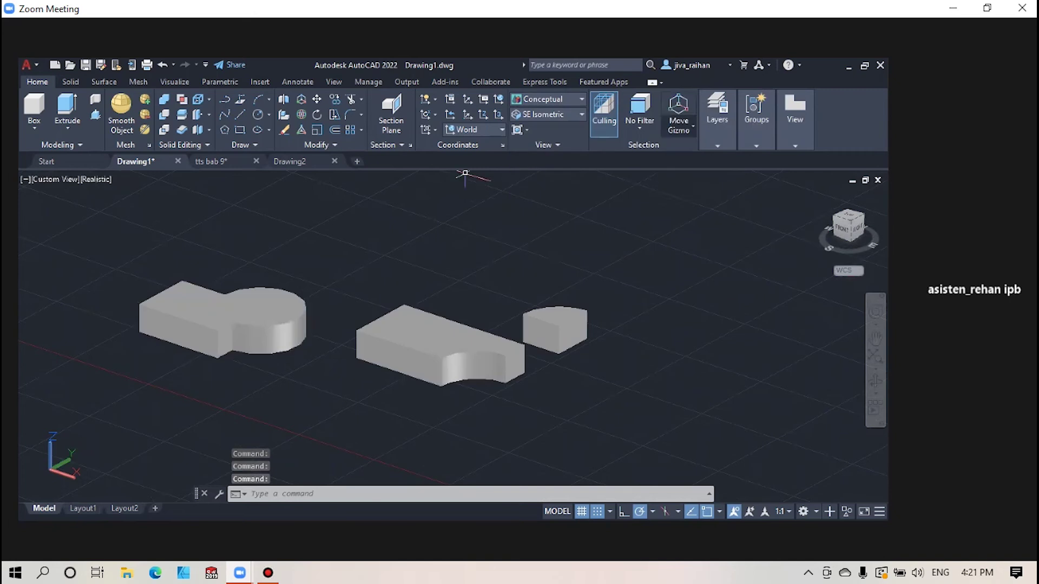
mouse_move(263, 410)
shift+middle_down()
mouse_move(353, 399)
mouse_move(269, 407)
shift+middle_up()
- Display the three solids in the Shaded with edges visual style and inspect them from a higher angle
click(559, 96)
click(544, 110)
click(544, 101)
click(589, 172)
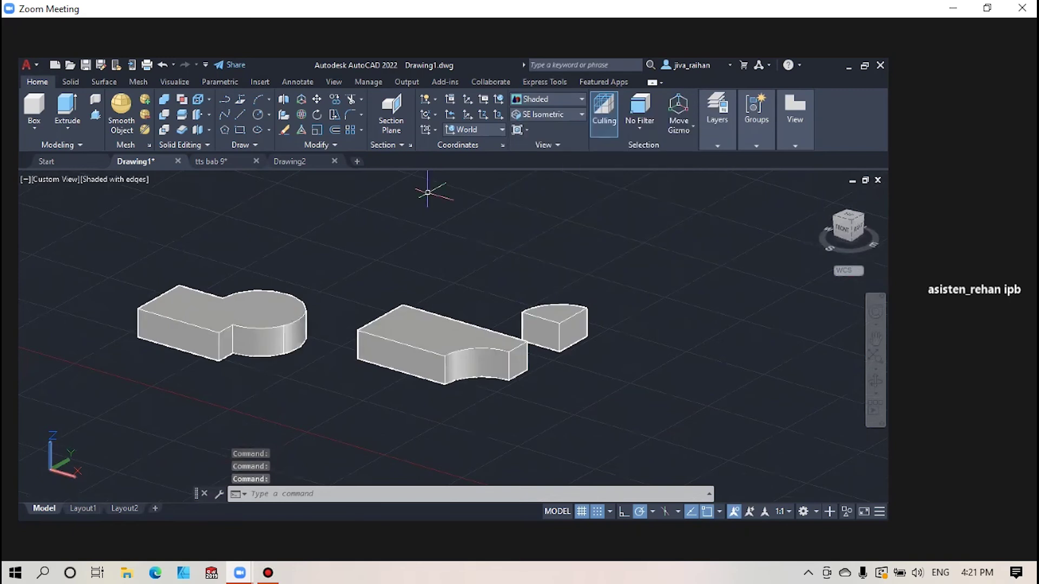
mouse_move(463, 370)
shift+middle_down()
mouse_move(464, 346)
mouse_move(466, 389)
mouse_move(460, 377)
shift+middle_up()
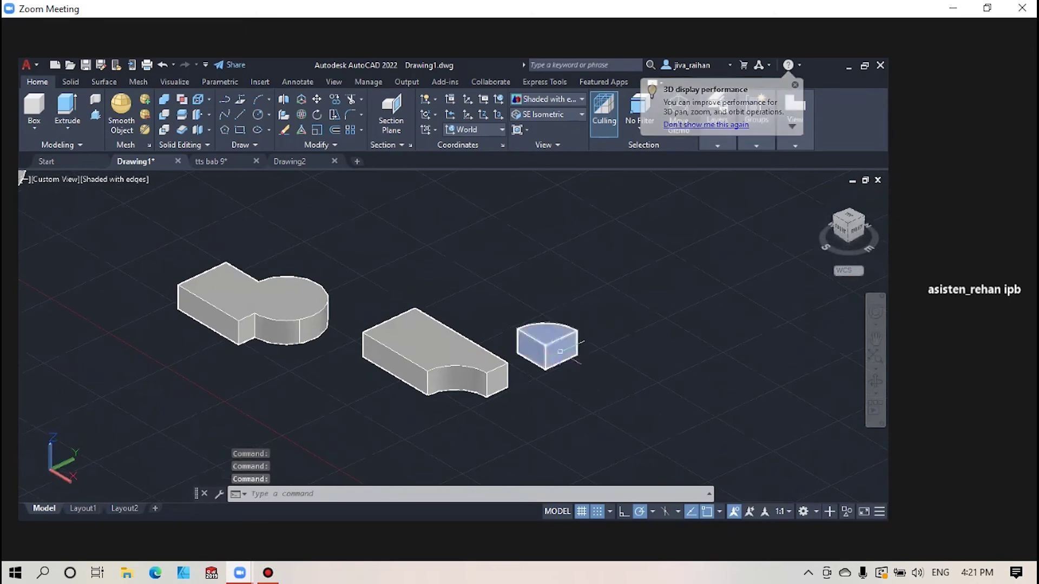
- Switch to modul gamtek 2020.pdf in WPS Office and look up the Tugas Terstruktur #8 bracket exercise on page 40
mouse_move(562, 330)
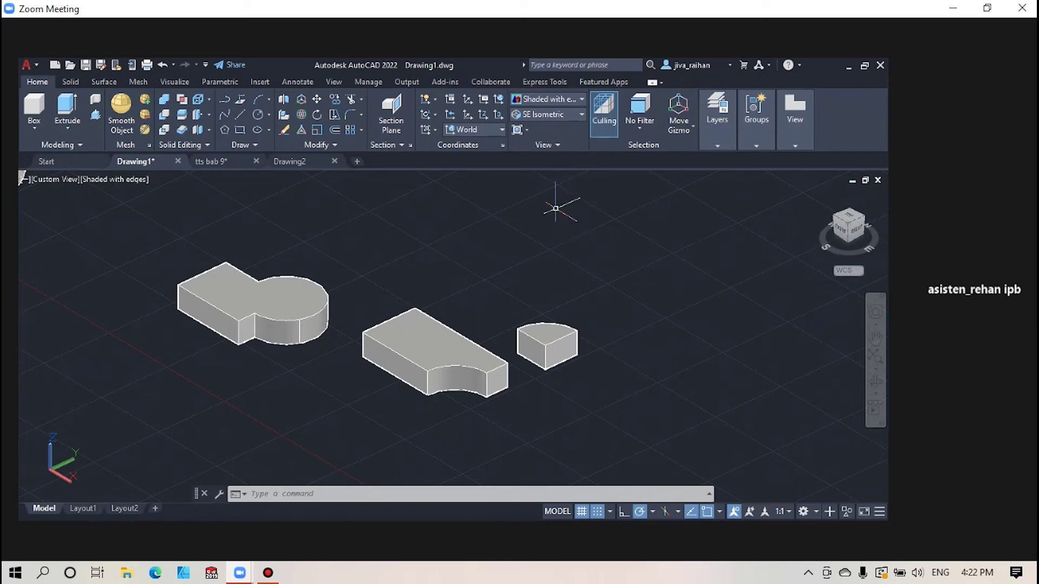
key(alt+Tab)
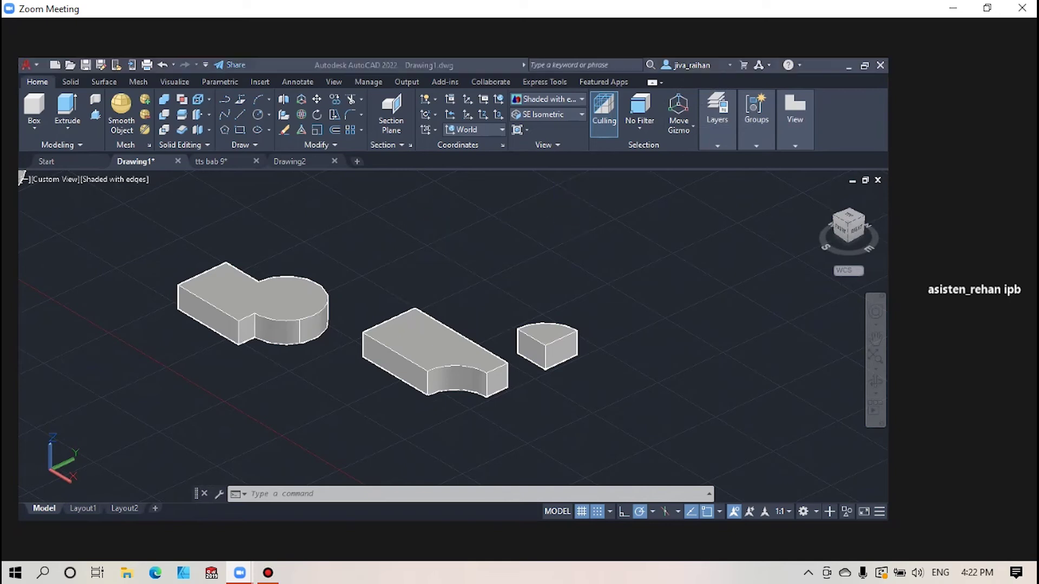
scroll(547, 338, down, 10)
scroll(547, 337, down, 10)
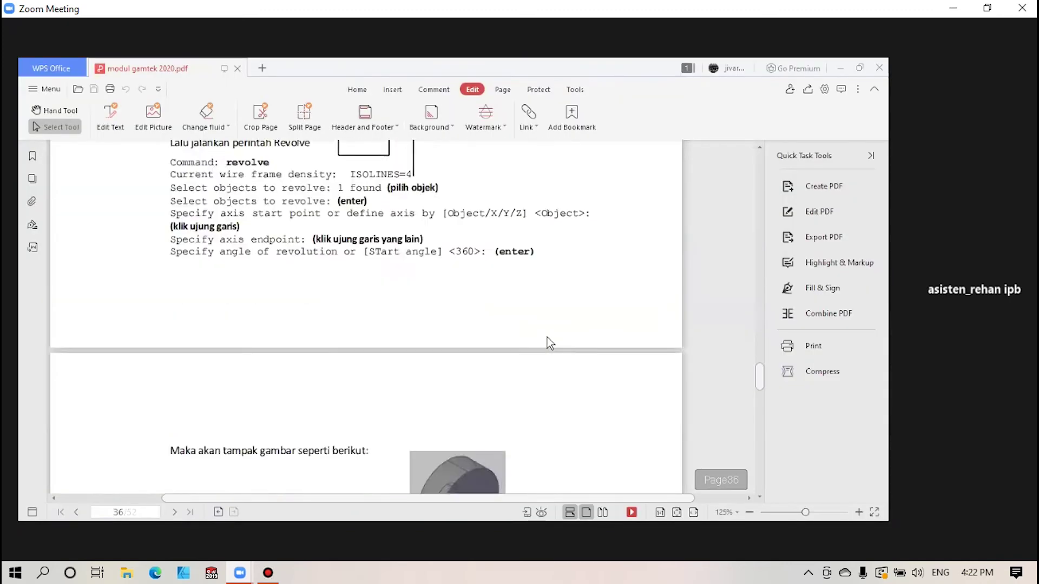
ctrl+scroll(547, 338, down, 2)
scroll(547, 338, down, 15)
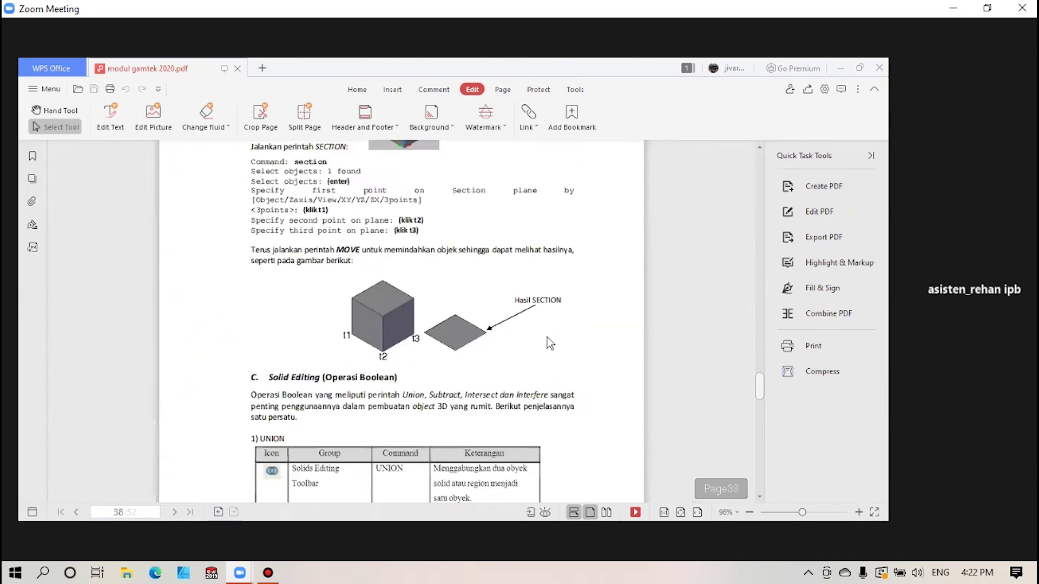
scroll(547, 336, down, 8)
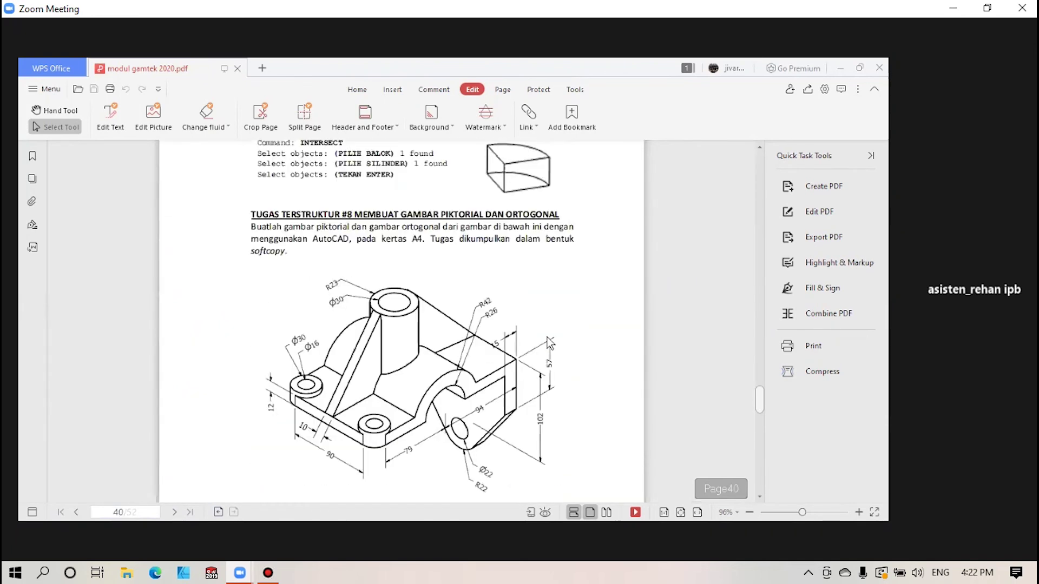
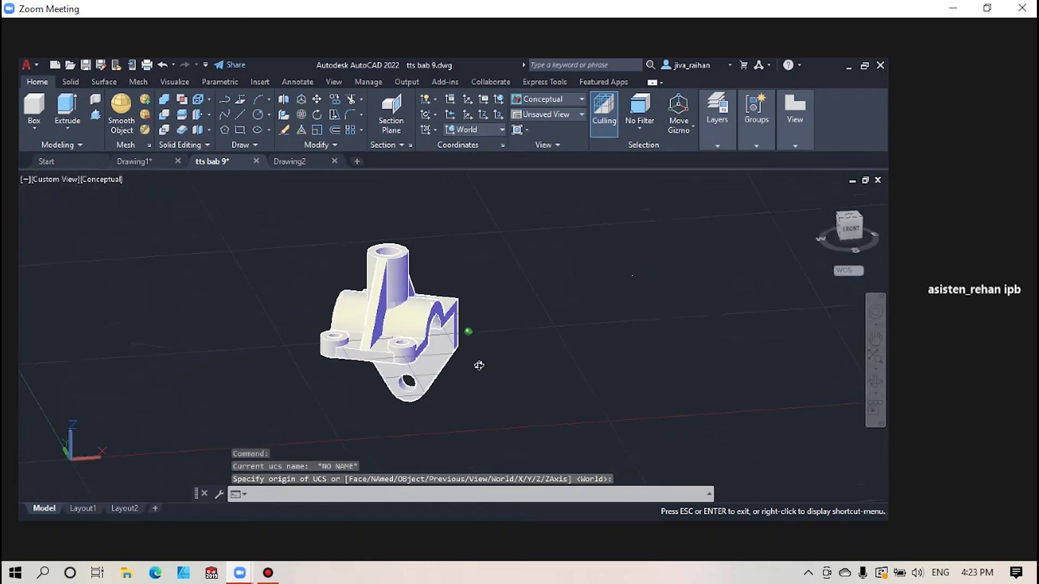
- Examine the finished bracket model in the tts bab 9 drawing from its front and right sides
key(Escape)
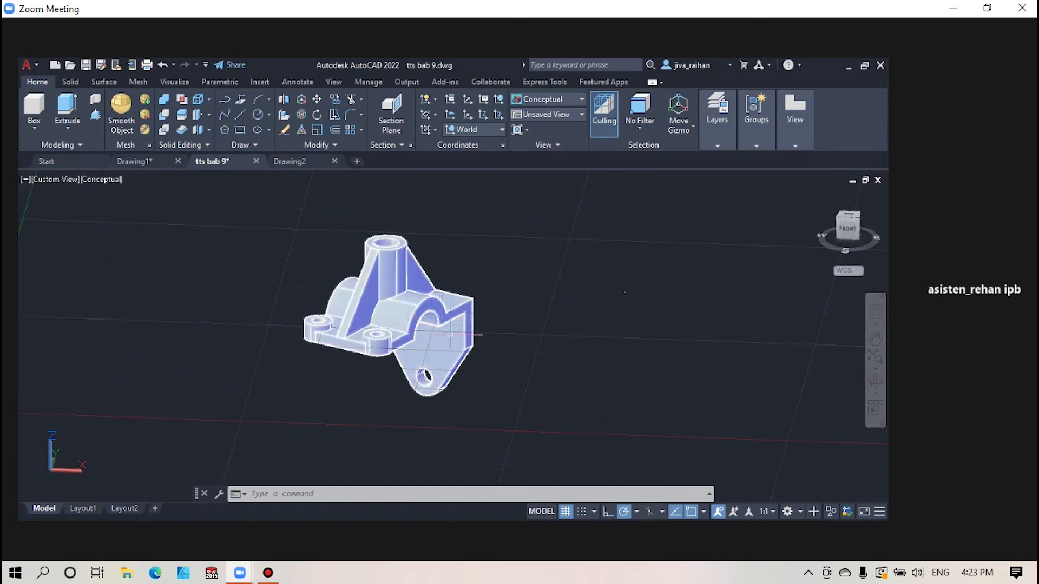
shift+middle_drag(498, 341, 433, 333)
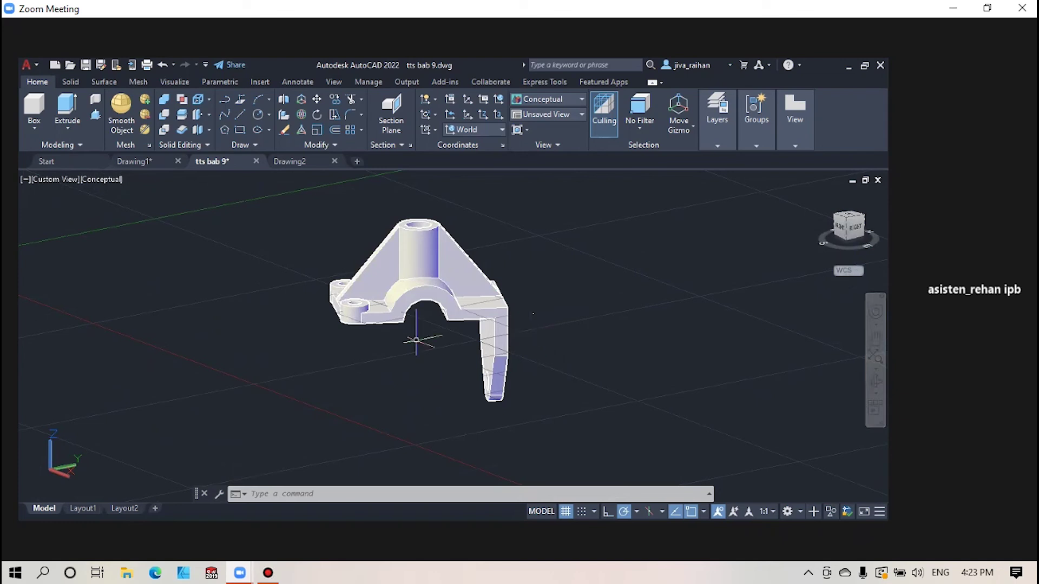
middle_drag(550, 339, 487, 347)
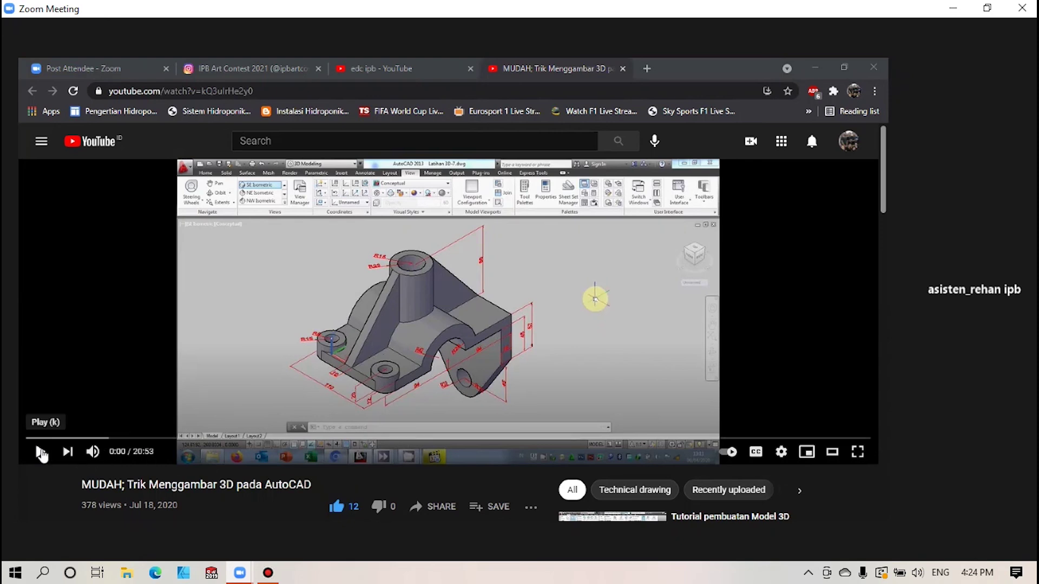
- Skim the YouTube video "MUDAH; Trik Menggambar 3D pada AutoCAD" through to about 20:27, then return to its beginning
click(75, 437)
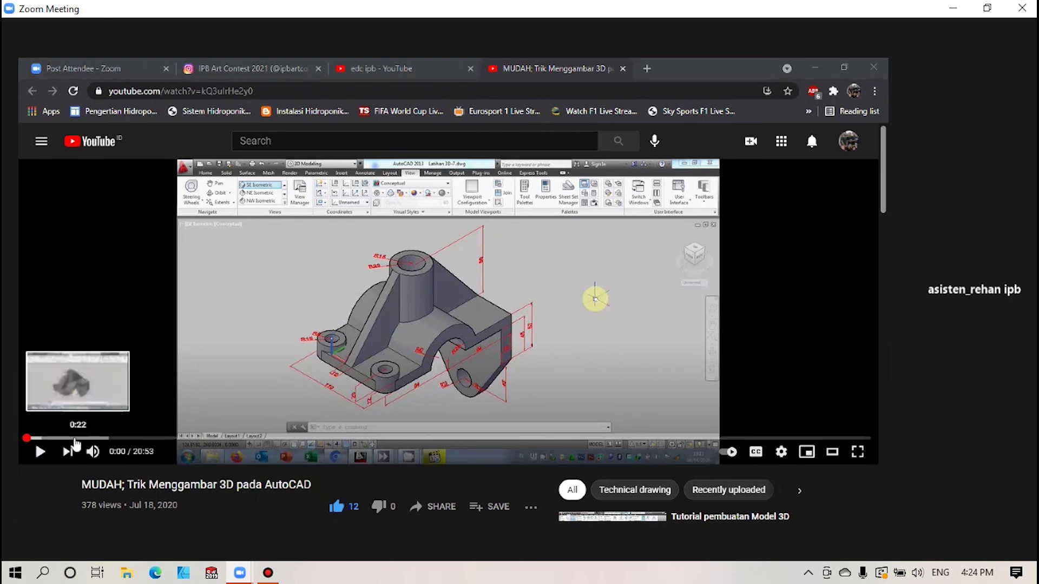
click(168, 438)
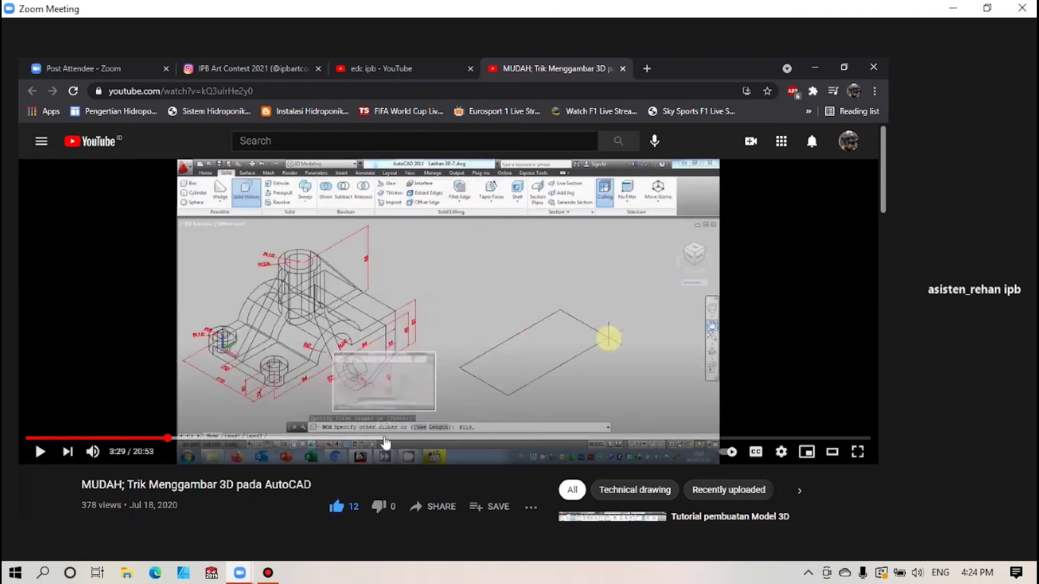
click(384, 439)
click(470, 438)
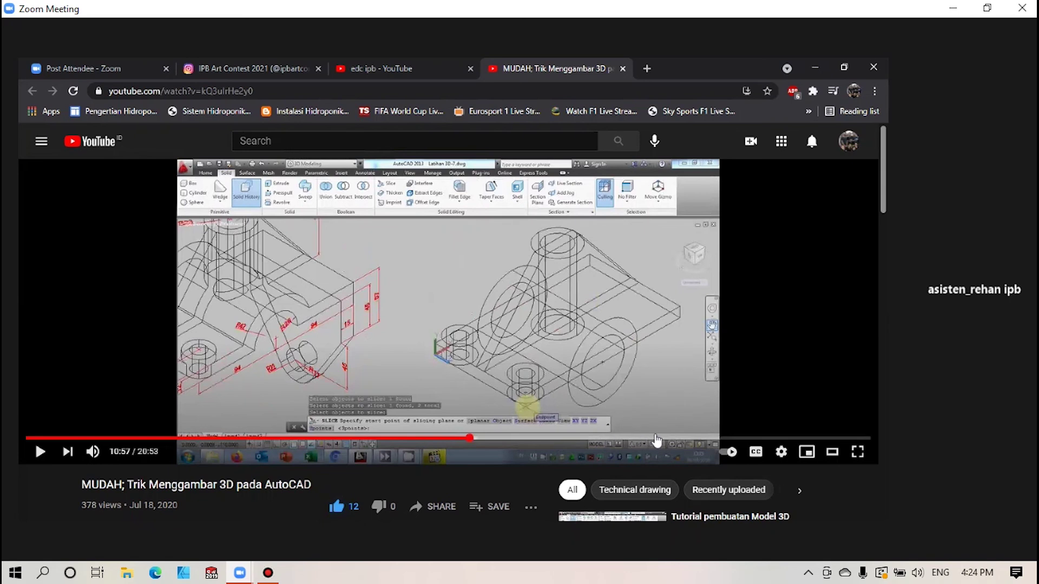
click(698, 438)
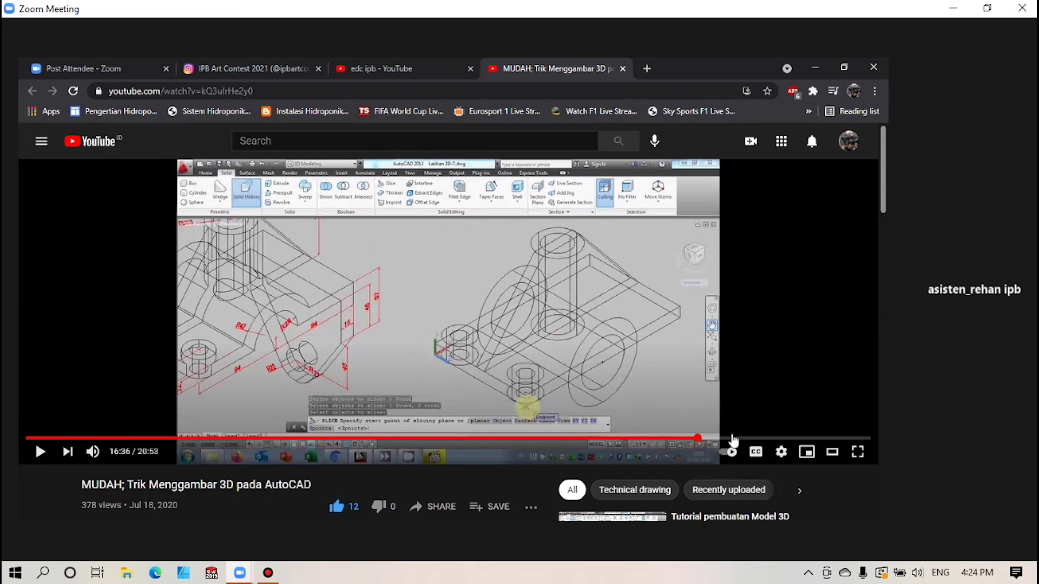
click(836, 438)
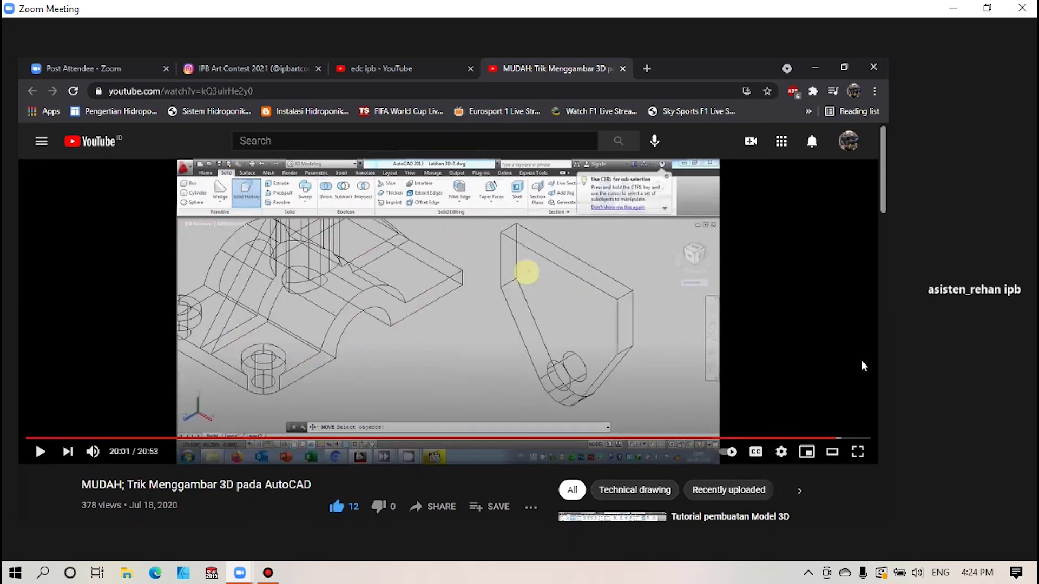
click(853, 438)
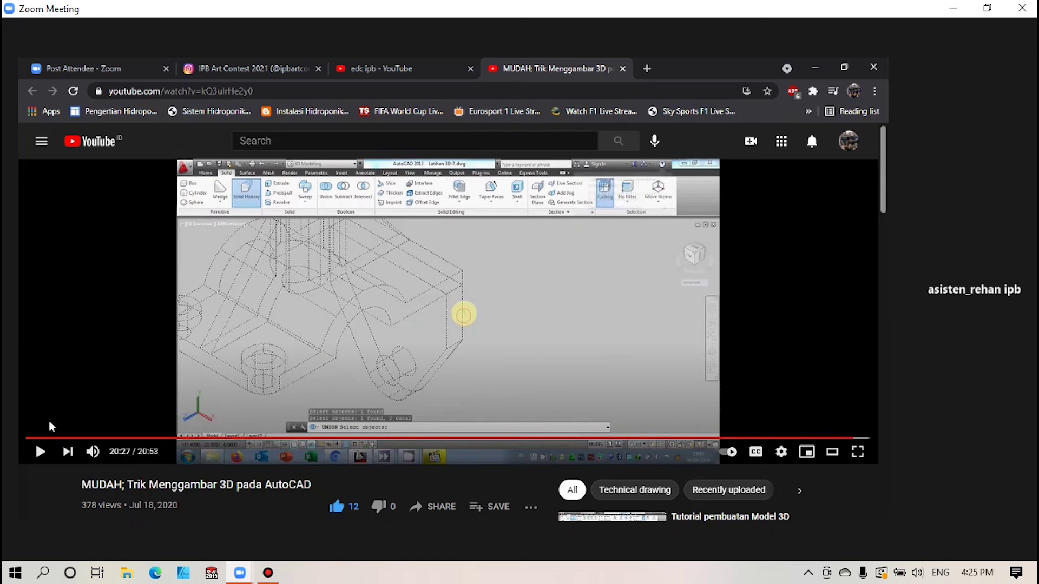
click(29, 438)
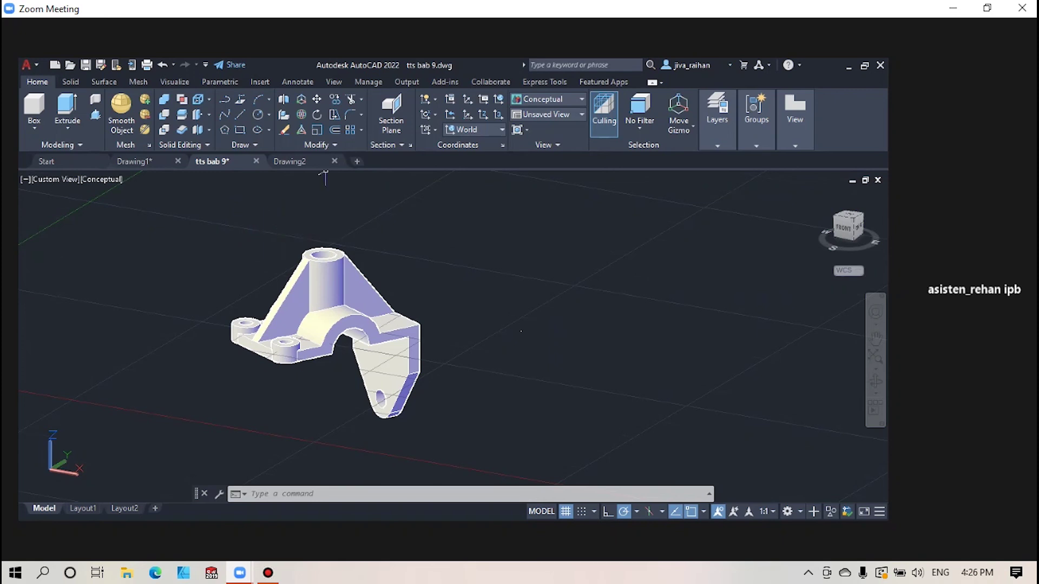
- Return to Drawing1 in AutoCAD and review the united, subtracted and intersected solids along with the earlier models
mouse_move(312, 161)
click(138, 162)
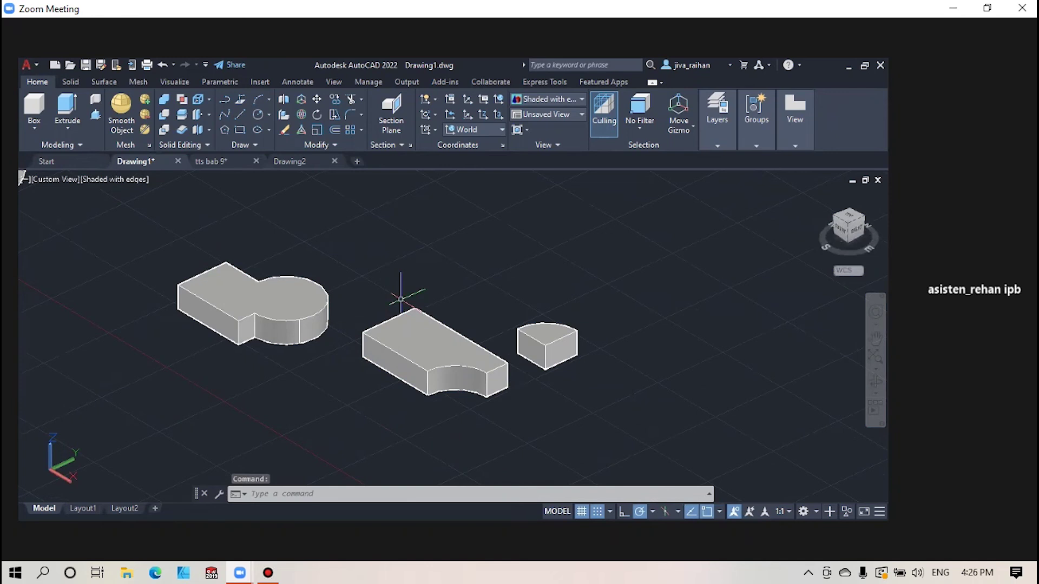
mouse_move(472, 272)
shift+middle_down()
mouse_move(383, 292)
mouse_move(473, 287)
shift+middle_up()
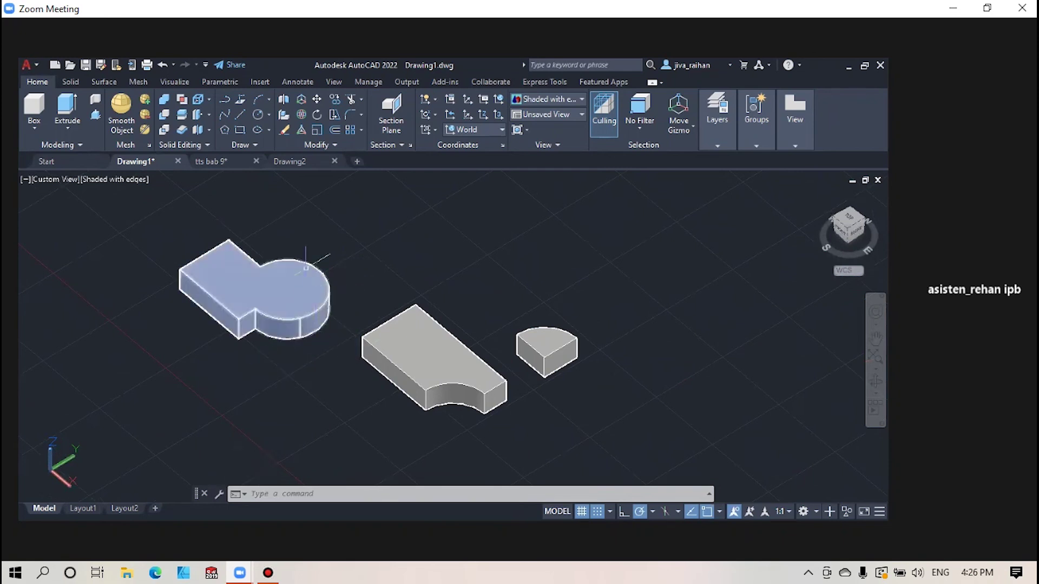
scroll(306, 265, down, 6)
middle_drag(278, 254, 309, 297)
scroll(313, 311, up, 8)
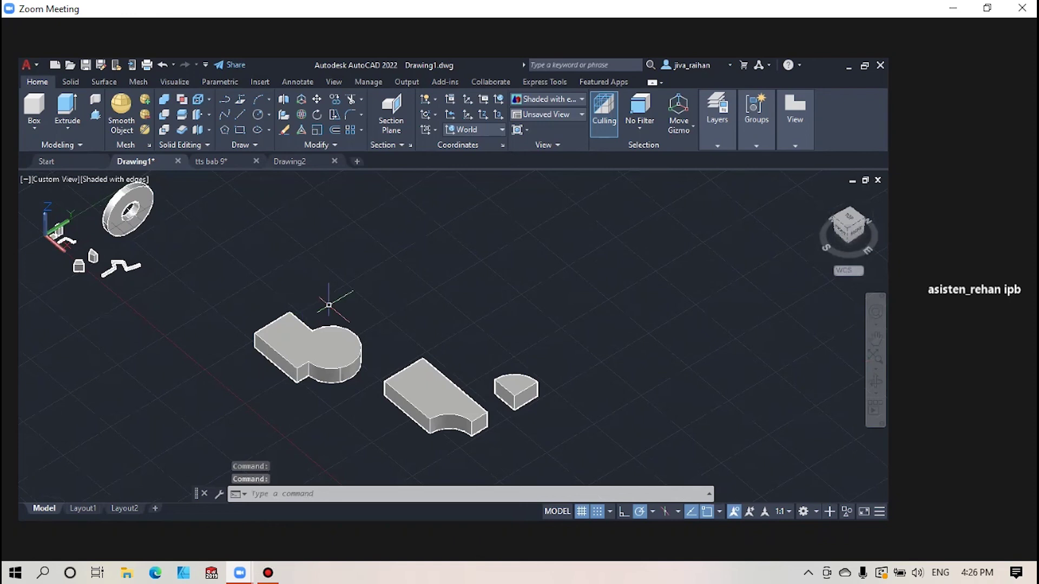